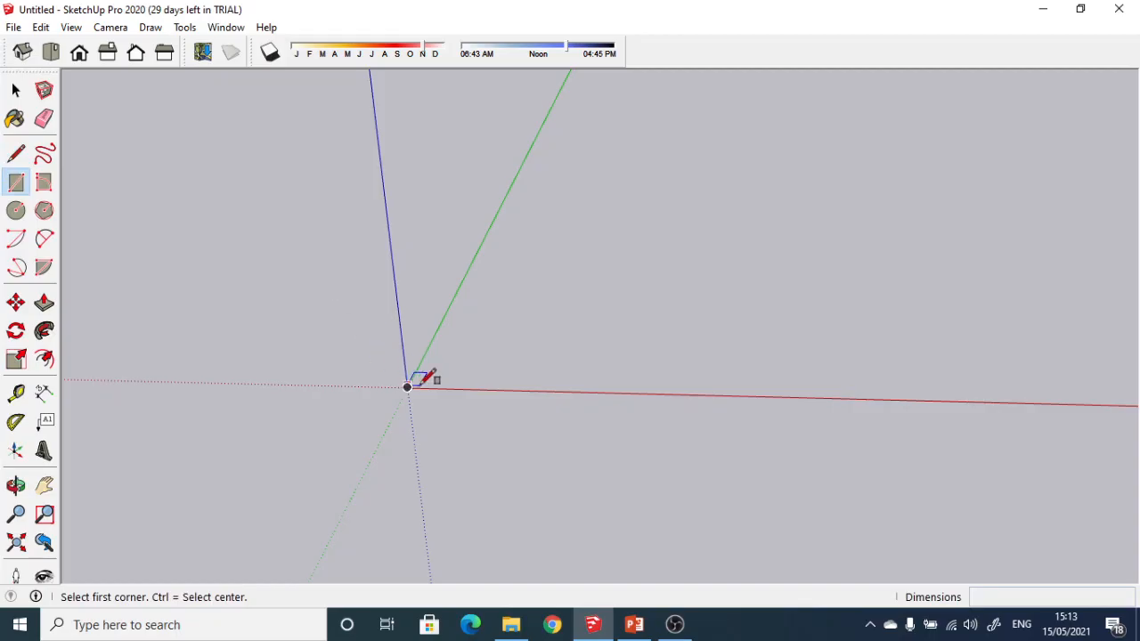
Draw a 25 m by 25 m rectangle on the ground plane, starting at the origin.
left_click(408, 385)
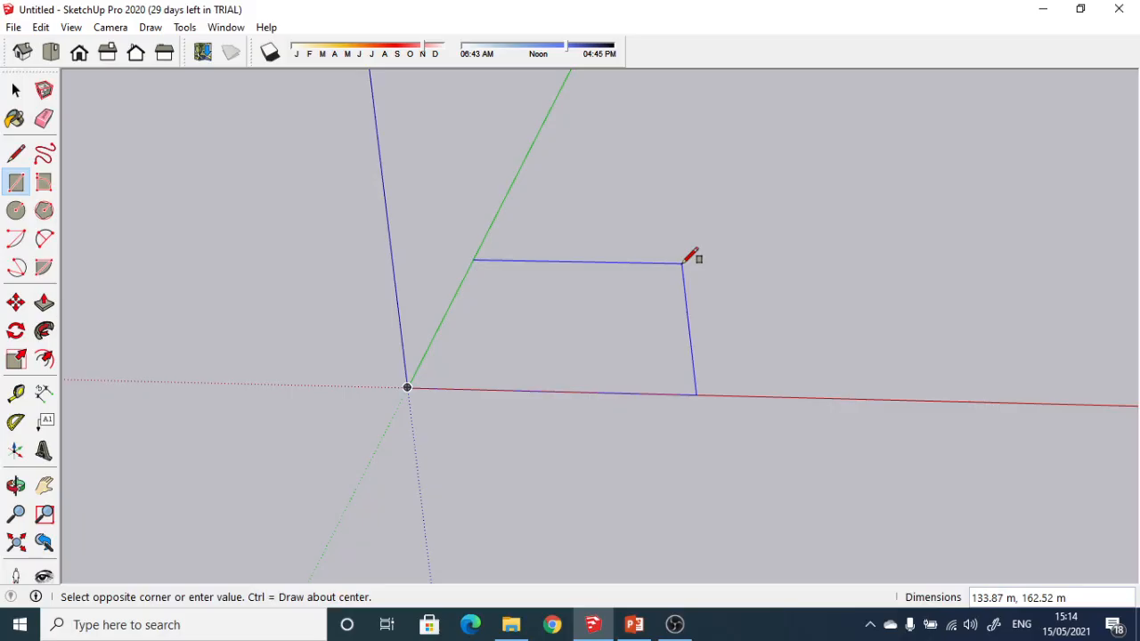
type("25,25")
key("Return")
Extrude the square face upward 15 m with Push/Pull to form a box.
middle_click_drag(476, 389, 450, 295)
left_click(50, 54)
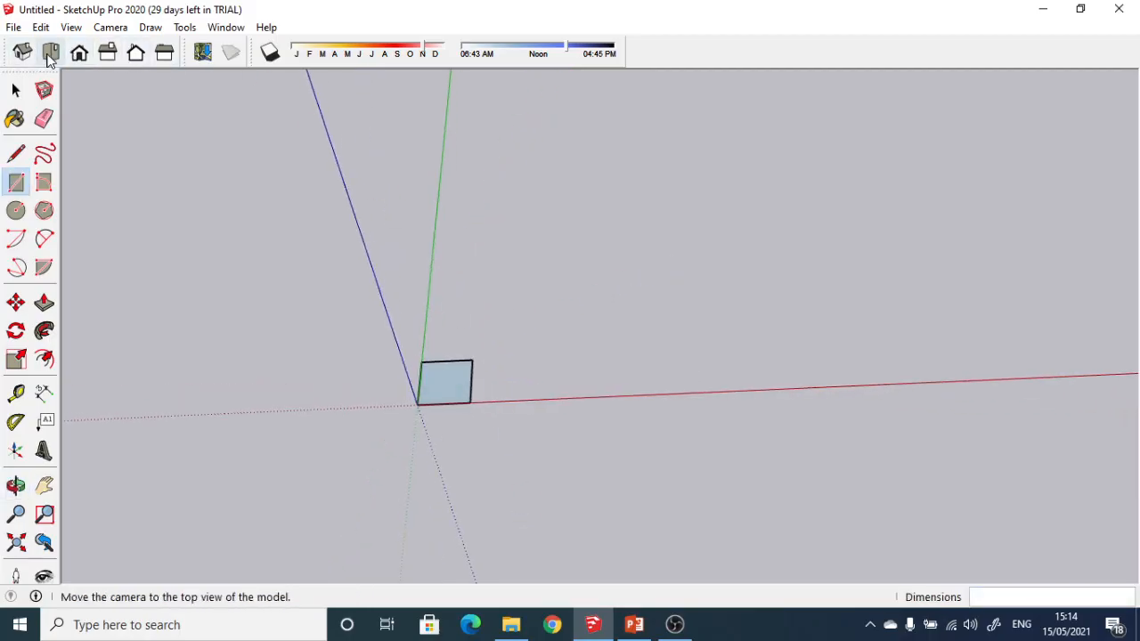
scroll(608, 310, "up", 5)
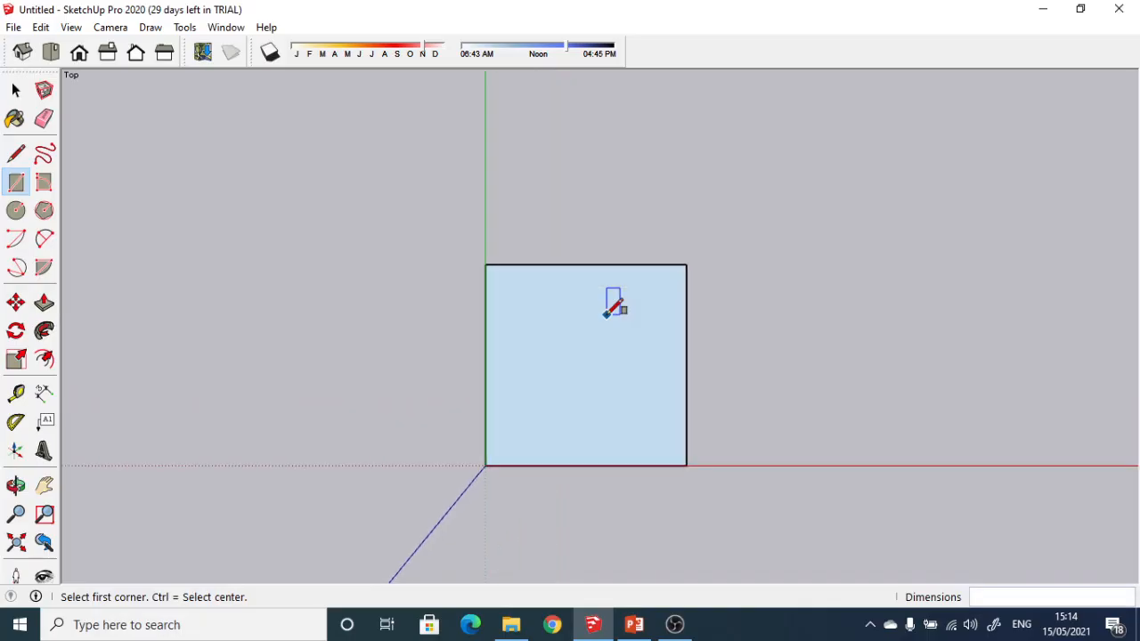
scroll(608, 310, "down", 3)
middle_click_drag(601, 382, 572, 189)
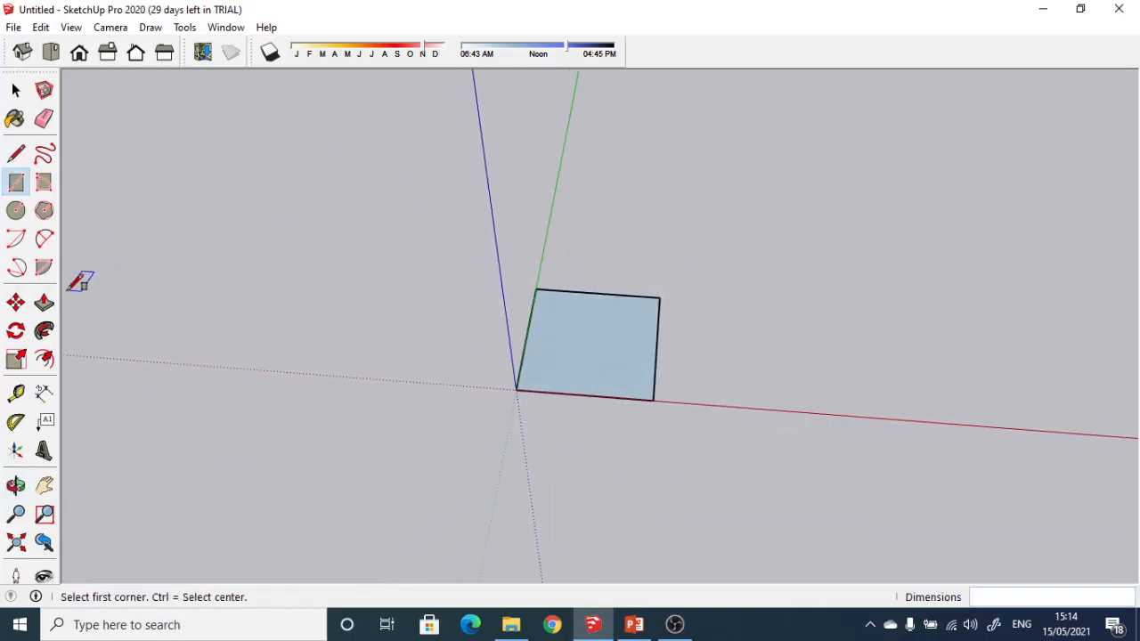
left_click(46, 305)
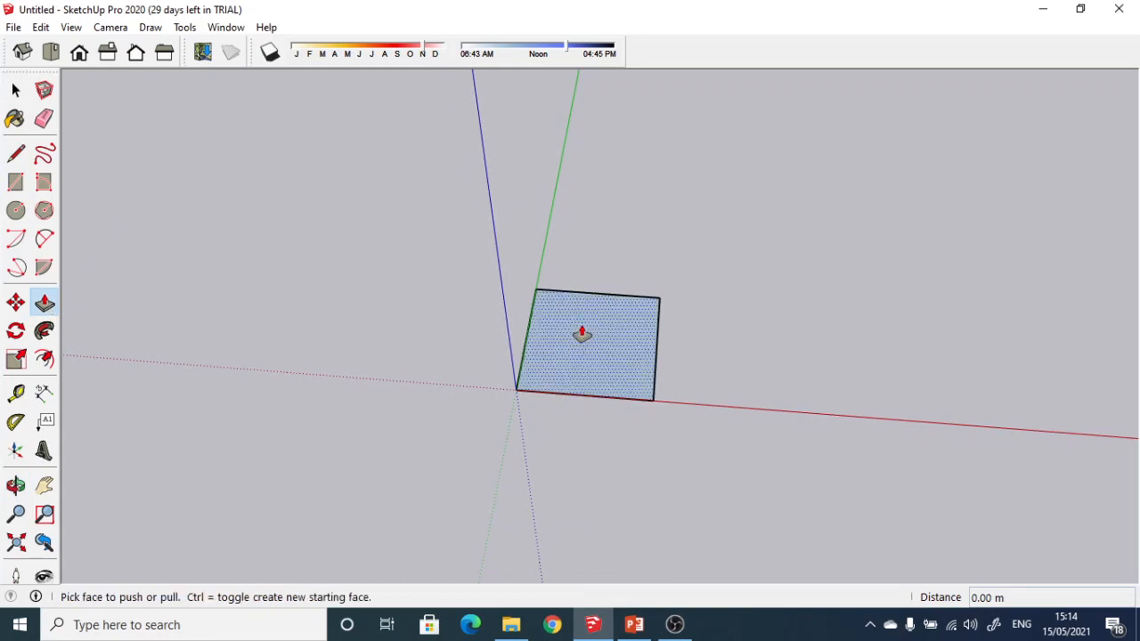
left_click_drag(595, 334, 567, 295)
middle_click_drag(567, 294, 566, 281)
mouse_move(566, 281)
left_mouse_down()
mouse_move(570, 254)
mouse_move(570, 275)
mouse_move(583, 272)
left_mouse_up()
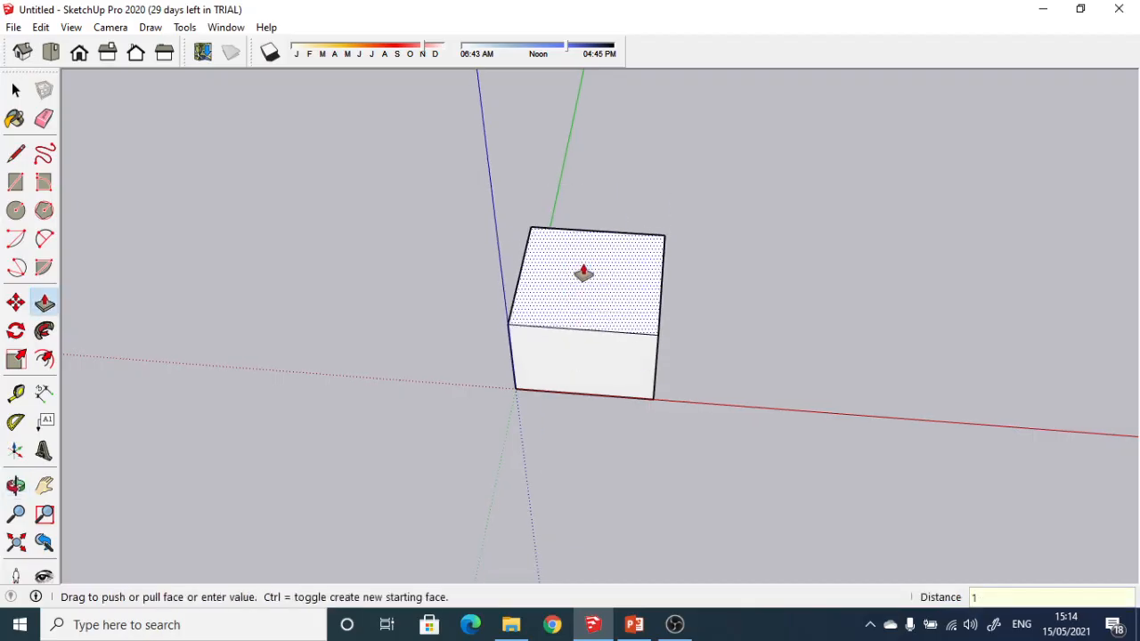
type("15")
key("Return")
Examine the extruded box from several sides and bring it closer into view.
middle_click_drag(603, 300, 472, 410)
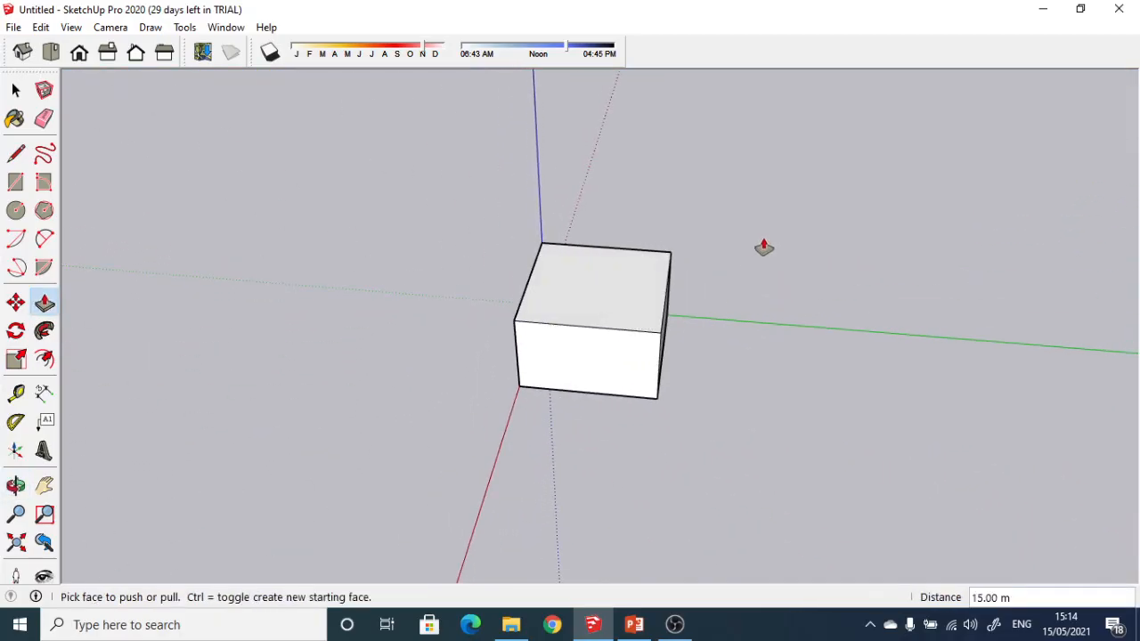
middle_click_drag(763, 246, 379, 395)
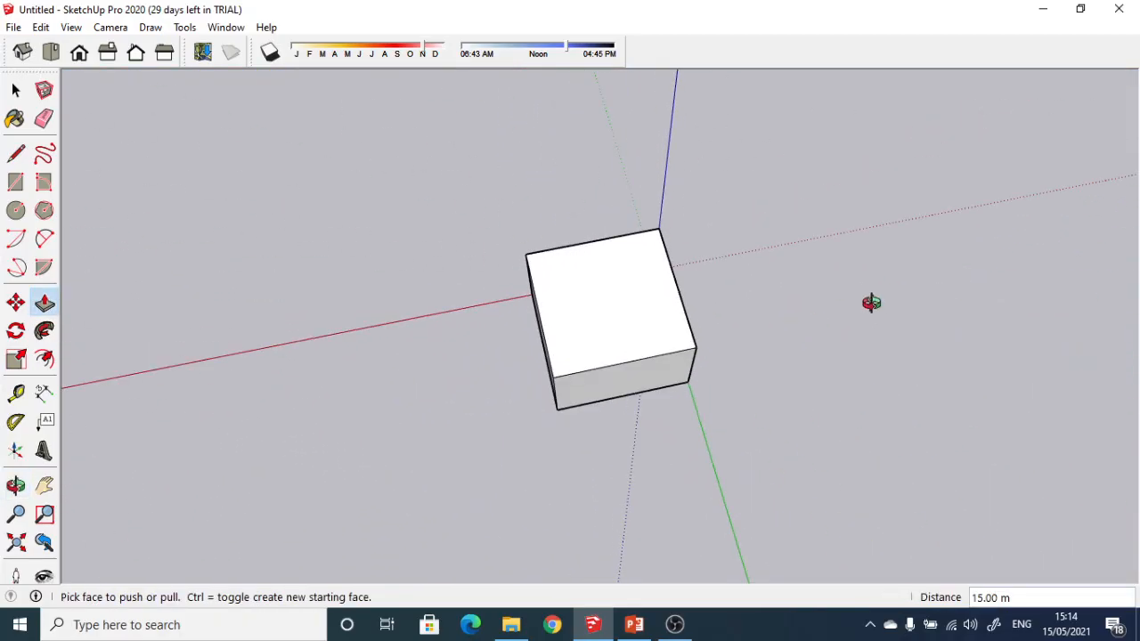
middle_click_drag(870, 303, 962, 259)
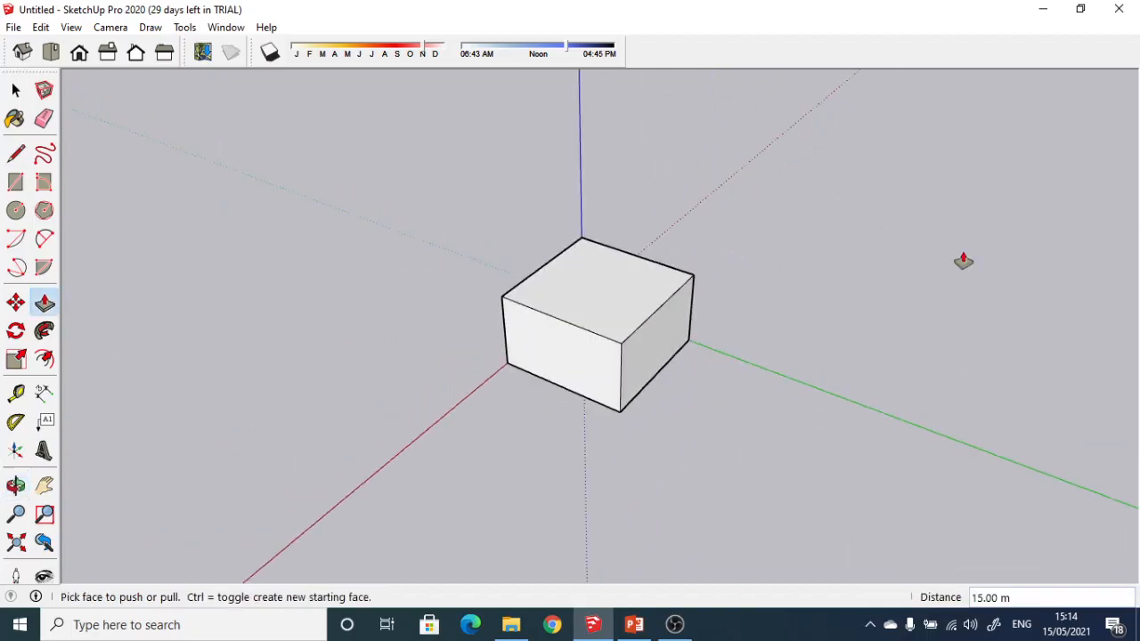
middle_click_drag(392, 325, 644, 395)
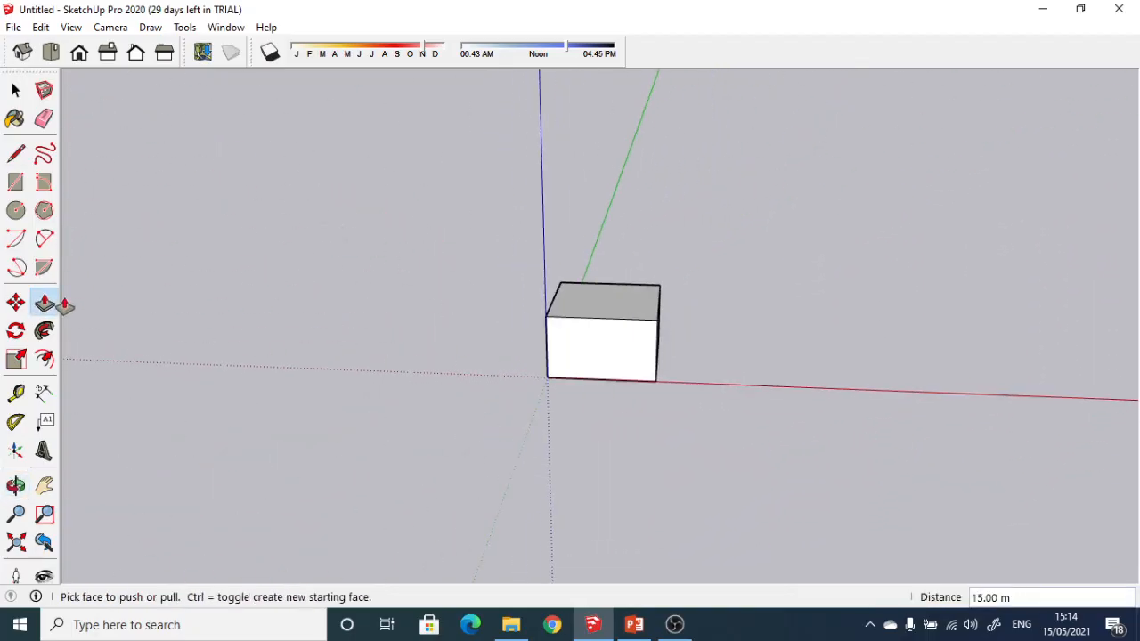
left_click(45, 485)
left_click_drag(489, 324, 255, 229)
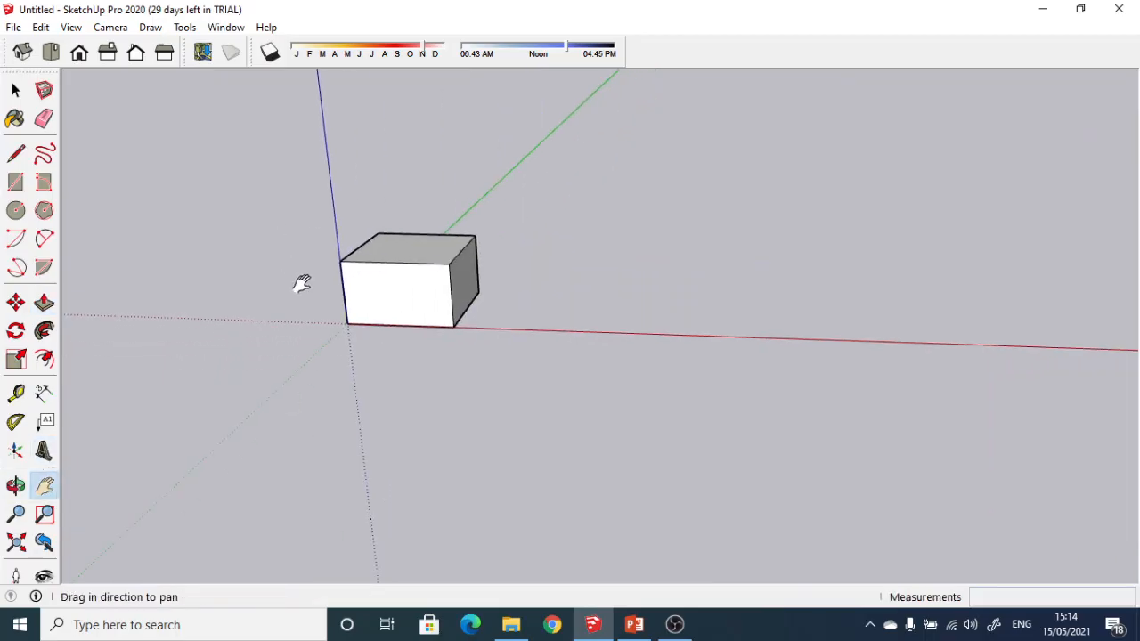
middle_click_drag(400, 280, 407, 379)
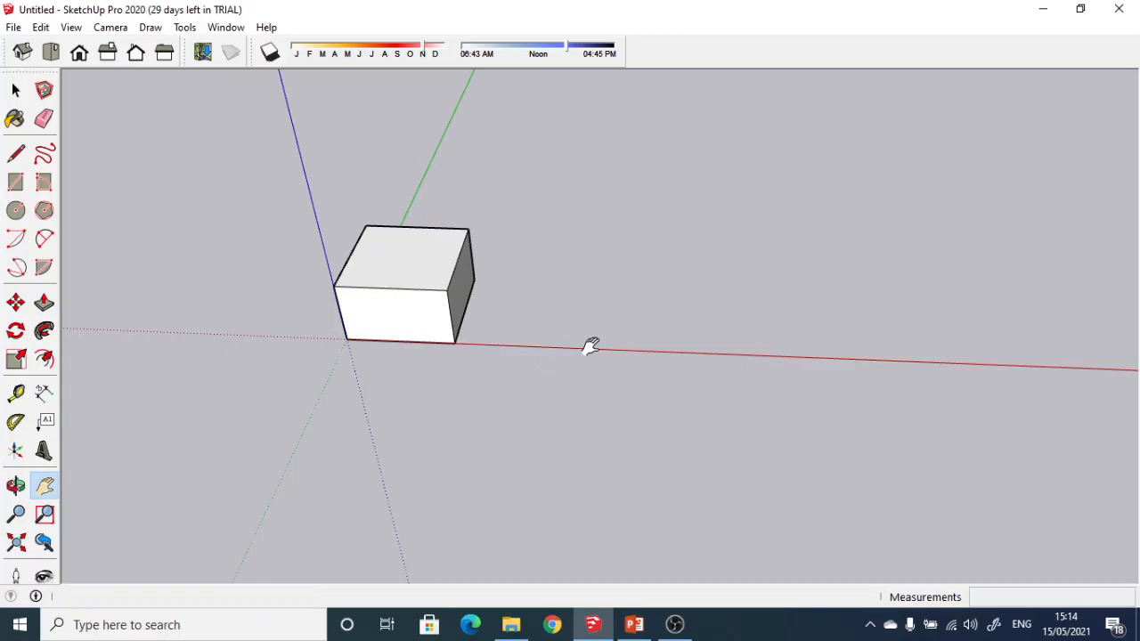
middle_click_drag(397, 355, 445, 237)
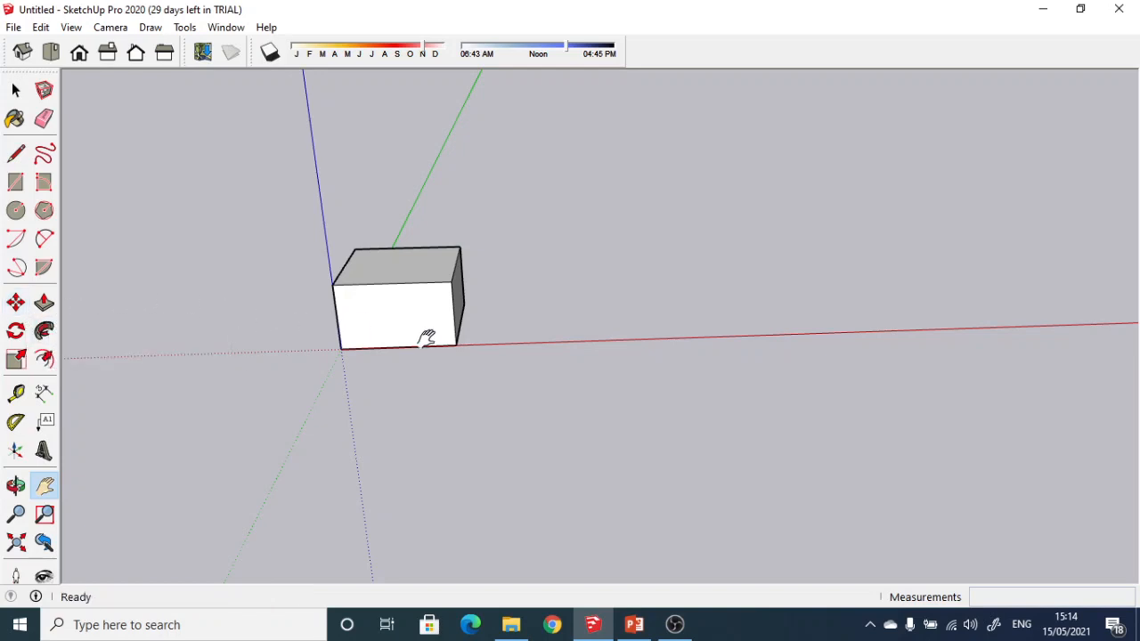
scroll(426, 337, "up", 3)
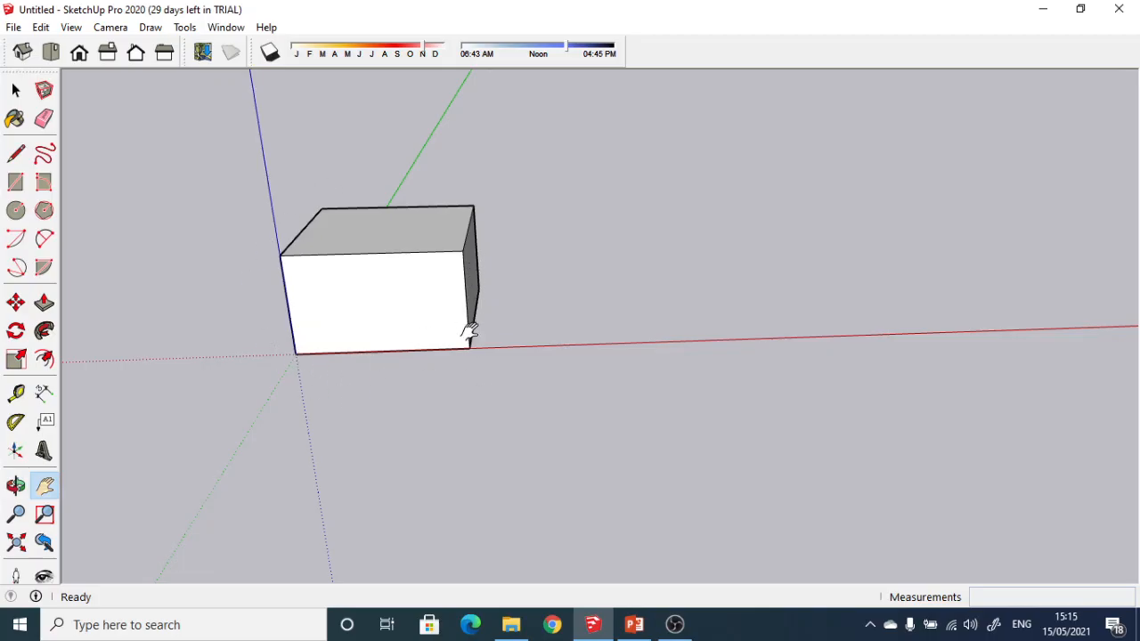
Select the entire box with all its connected faces and edges, and clear the selection.
left_click(15, 91)
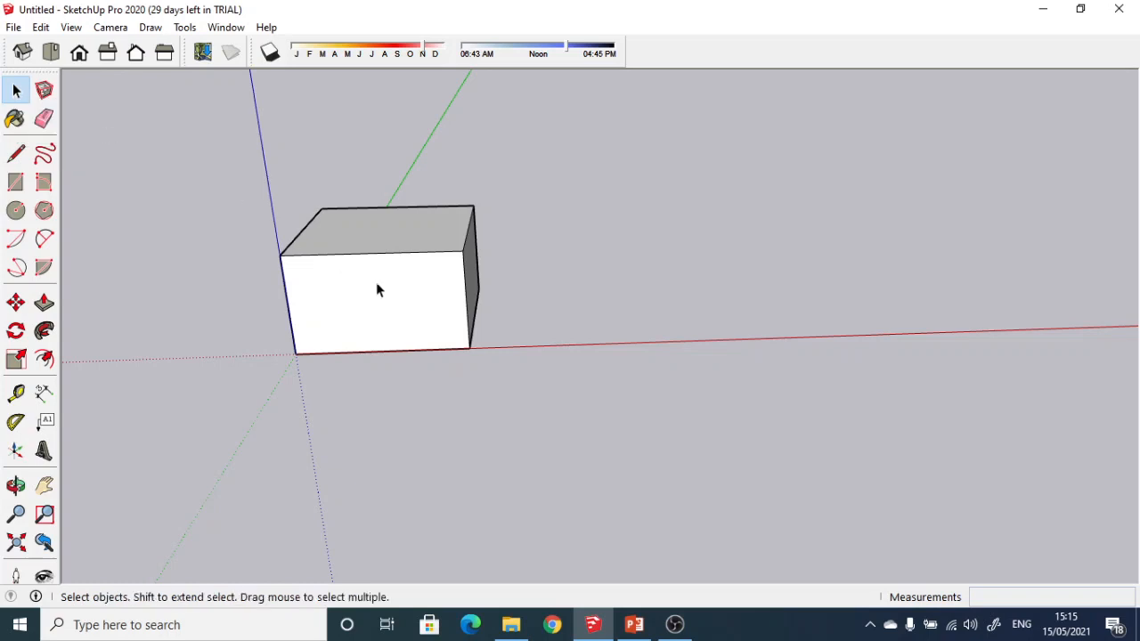
triple_click(395, 296)
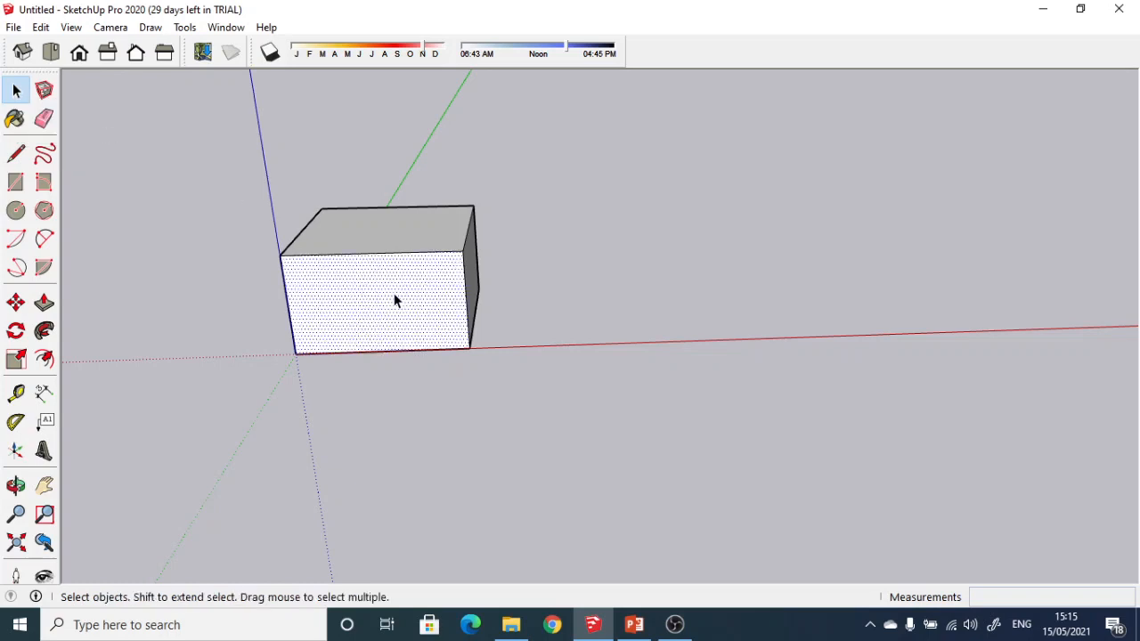
middle_click_drag(395, 296, 664, 294)
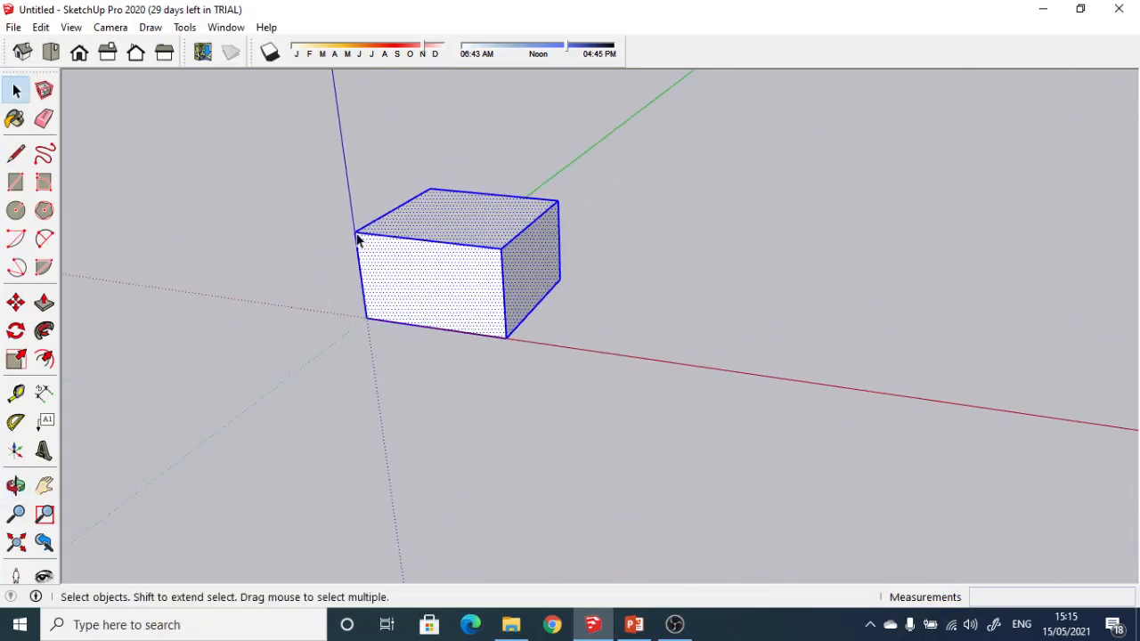
left_click(629, 178)
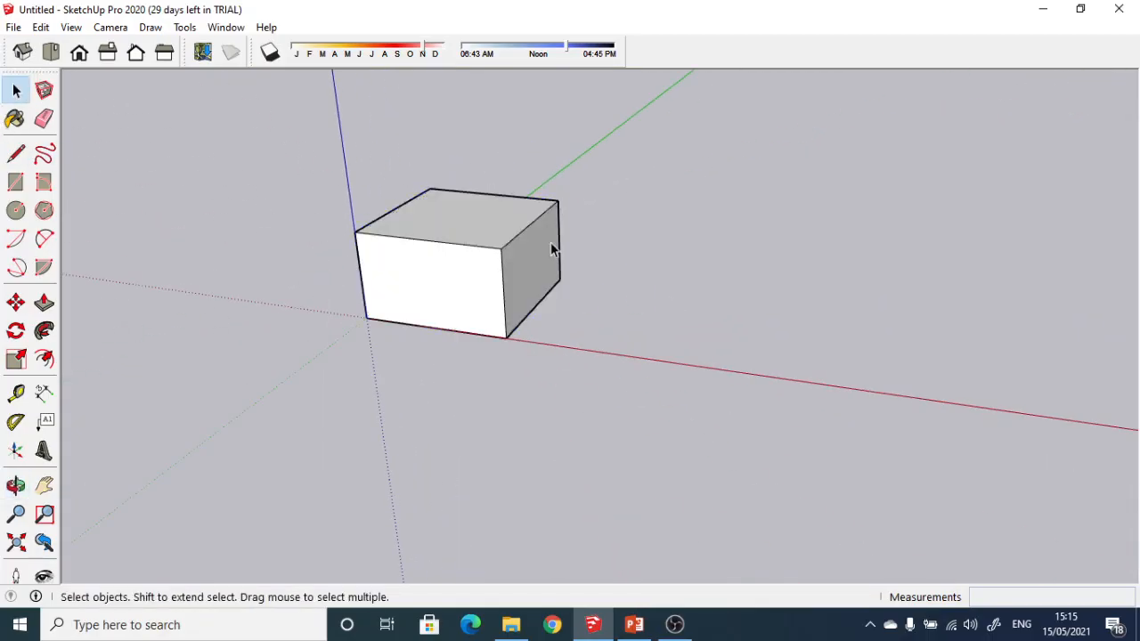
Select the box's front face alone, extend the selection to the whole connected box, and deselect everything.
left_click(440, 287)
middle_click_drag(442, 310, 360, 253)
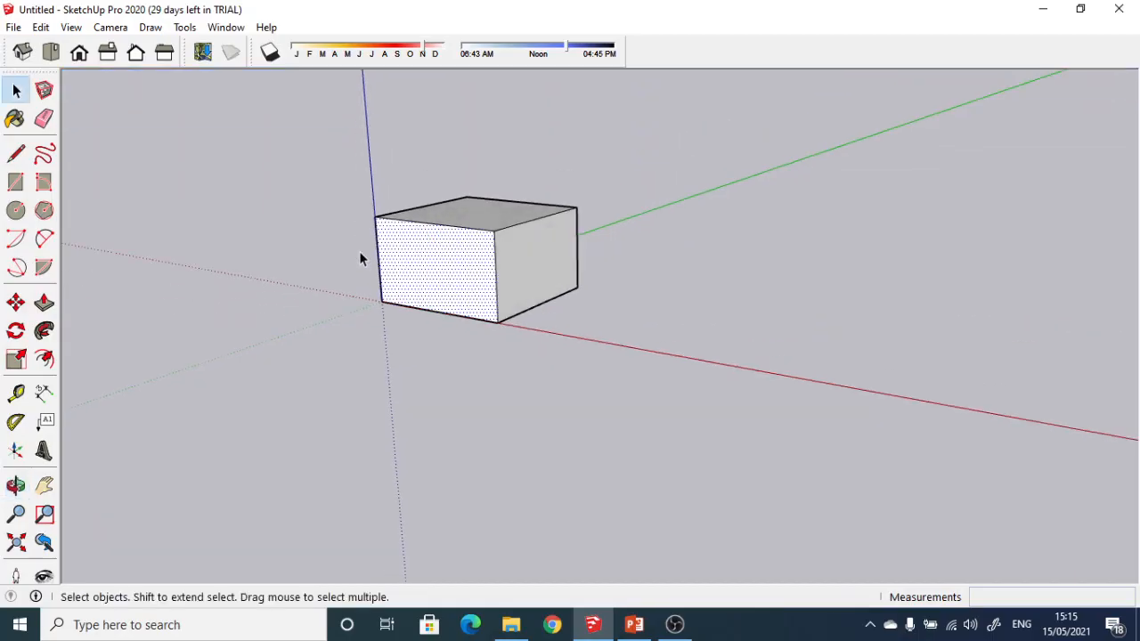
double_click(441, 274)
left_click(442, 274)
triple_click(441, 272)
middle_click_drag(441, 272, 401, 246)
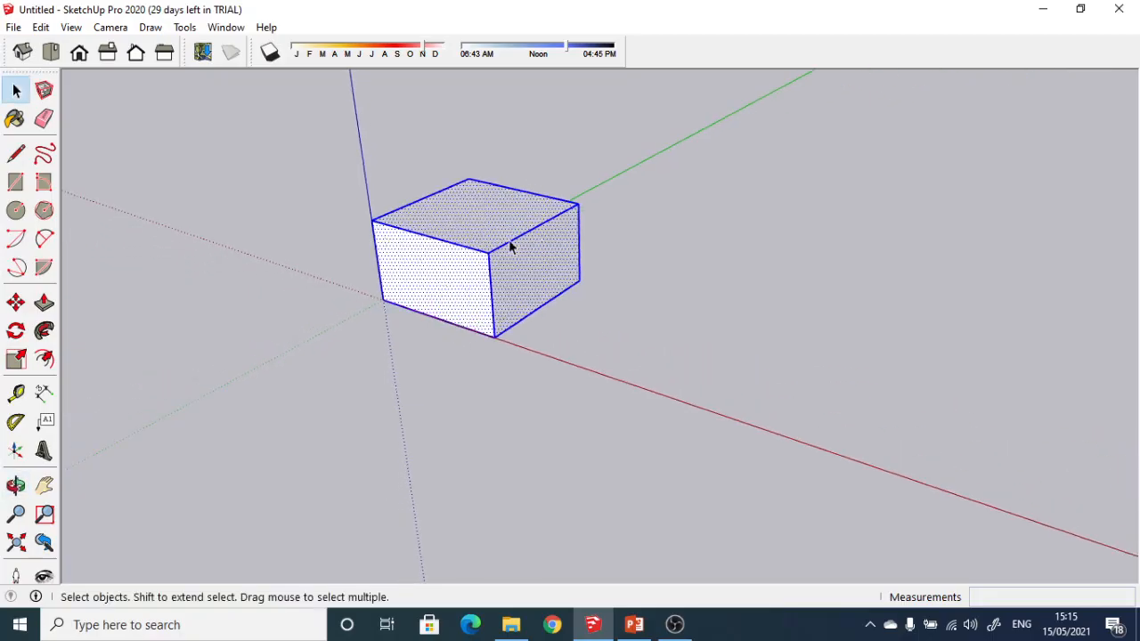
middle_click_drag(499, 270, 637, 196)
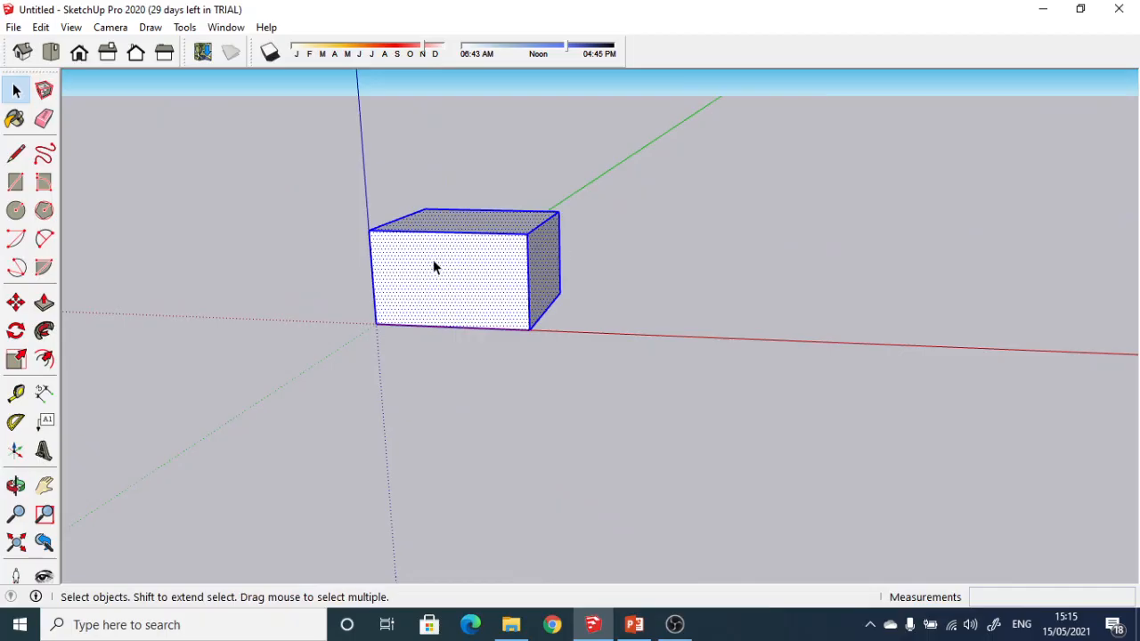
middle_click_drag(434, 267, 463, 374)
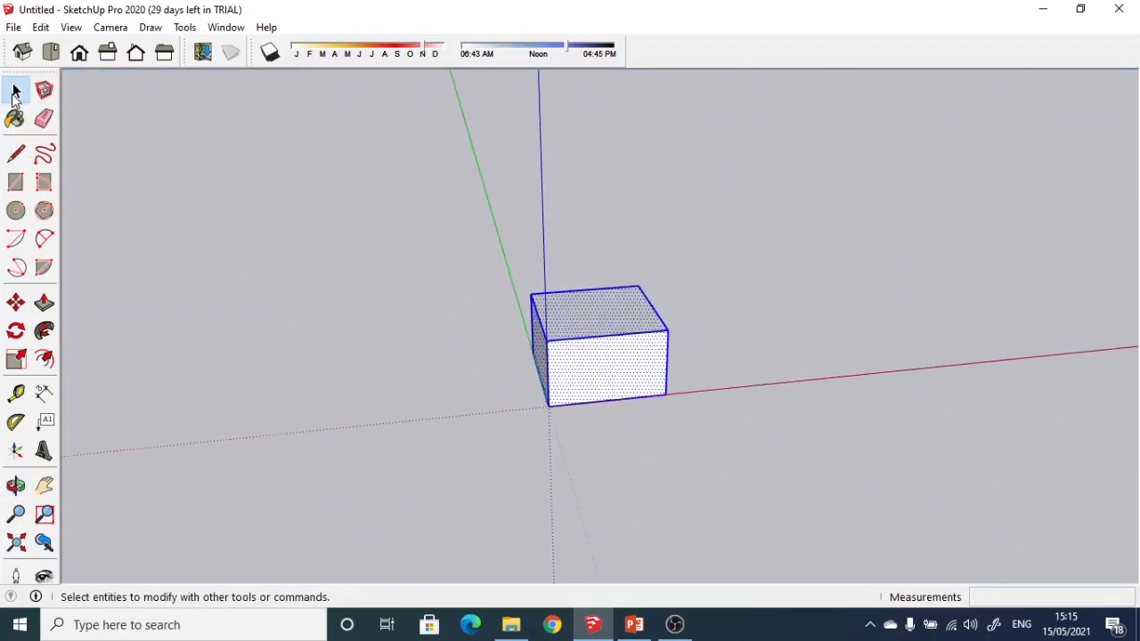
left_click(293, 142)
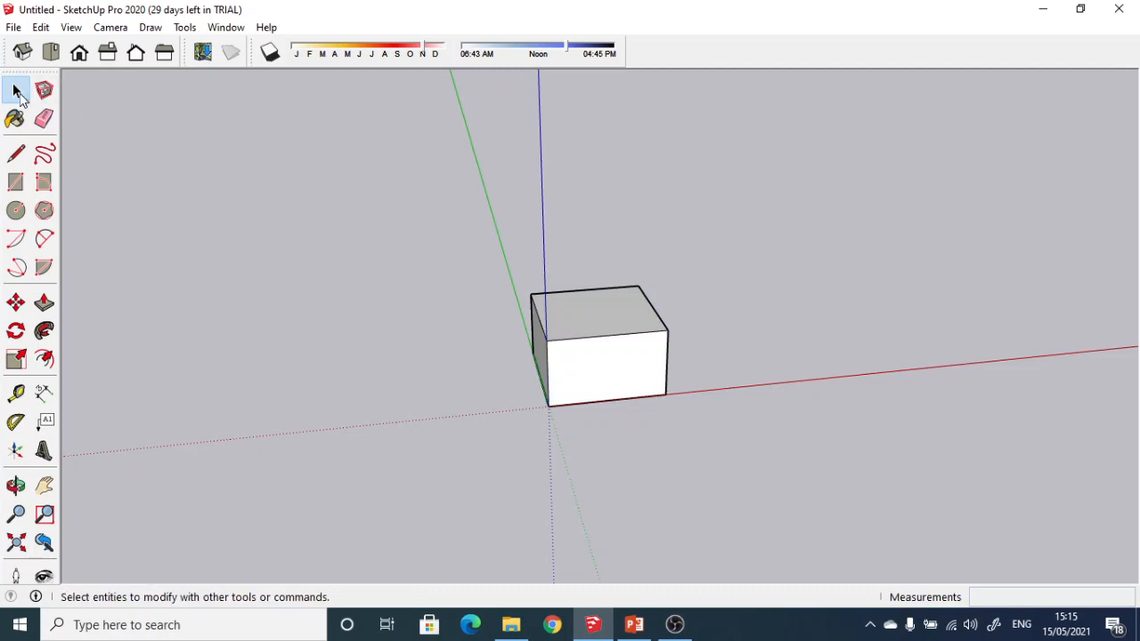
Select all connected faces and edges of the box and make them a group.
middle_click_drag(649, 386, 628, 401)
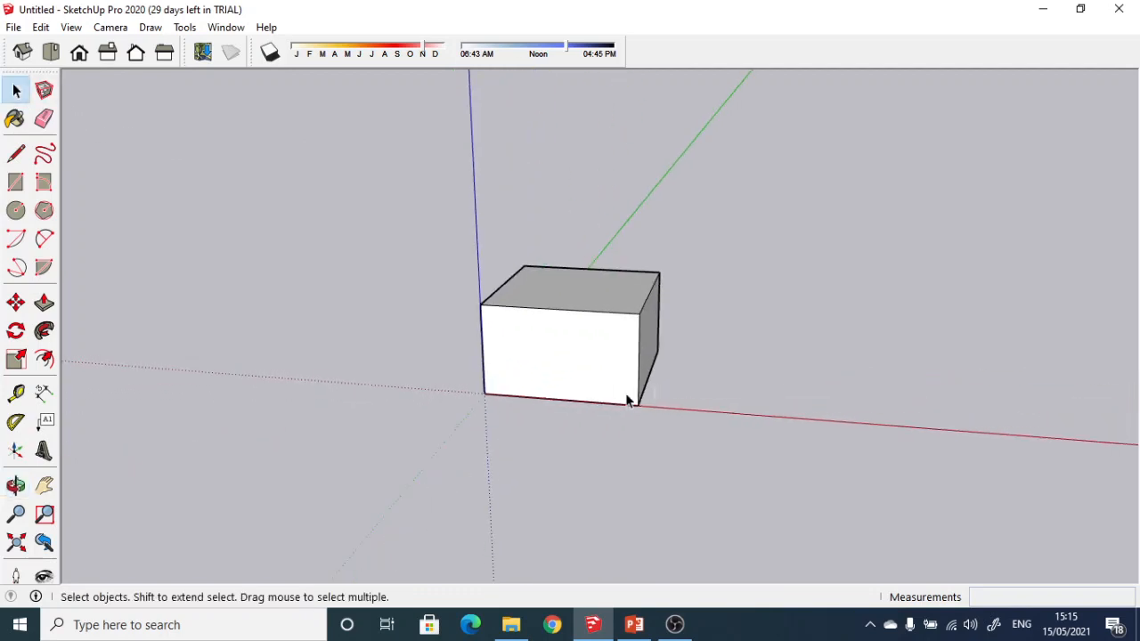
scroll(608, 397, "up", 3)
scroll(578, 377, "down", 1)
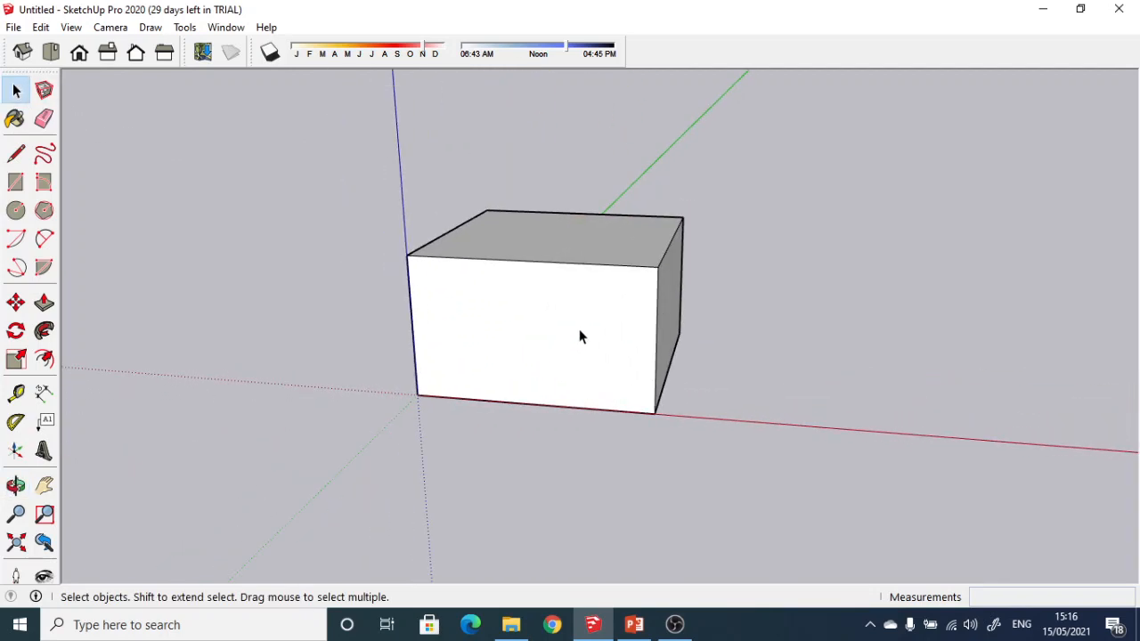
triple_click(579, 336)
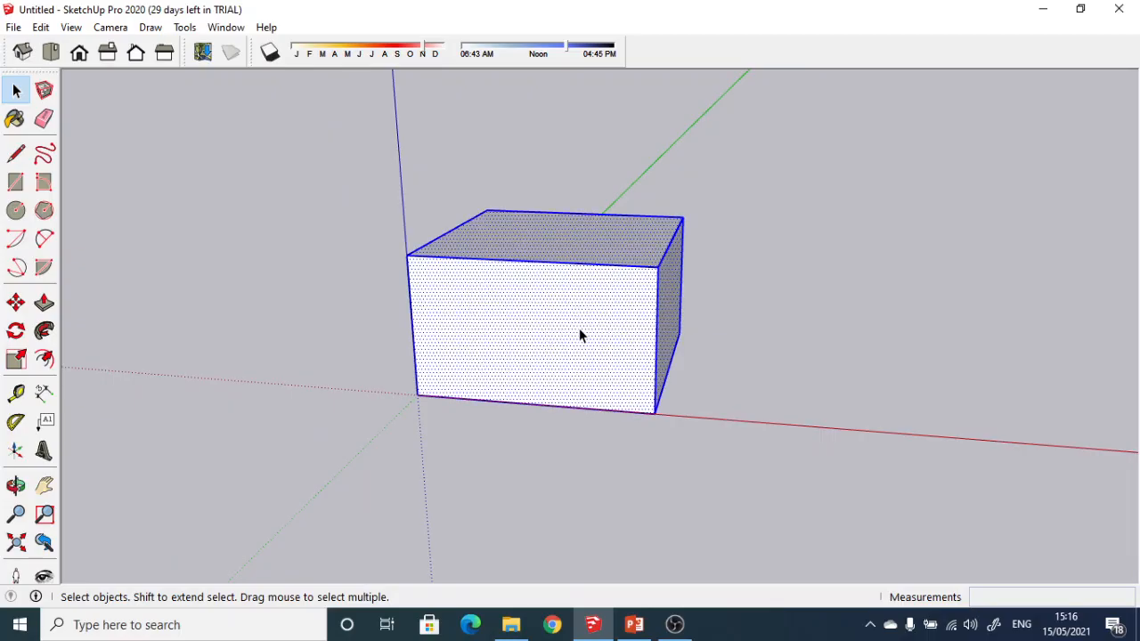
middle_click_drag(579, 335, 372, 285)
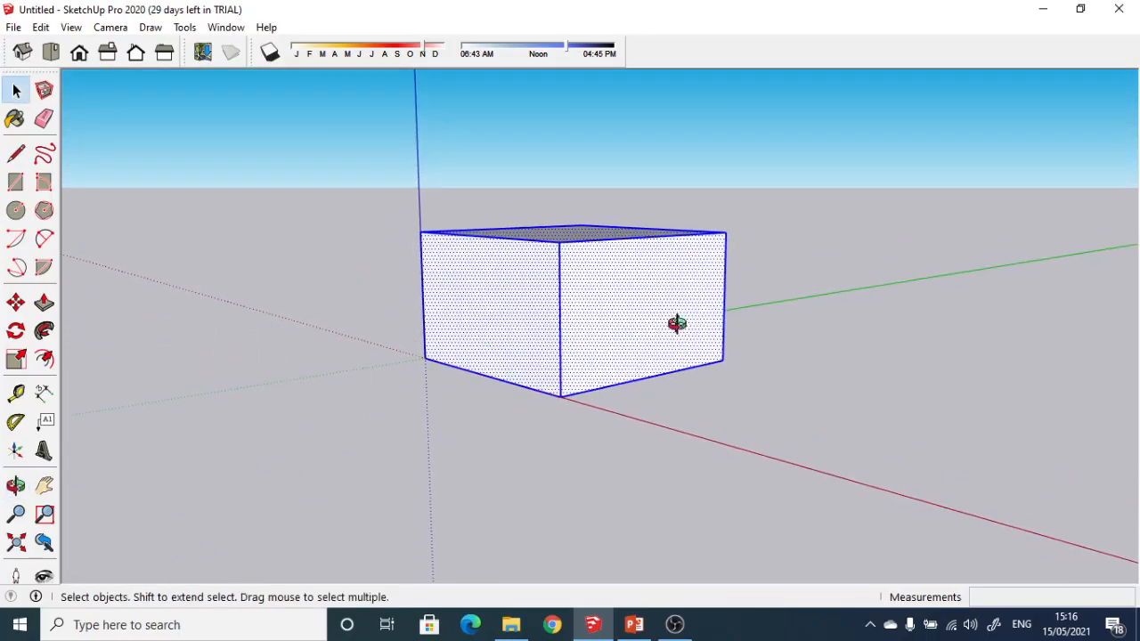
middle_click_drag(677, 323, 403, 168)
middle_click_drag(784, 275, 414, 281)
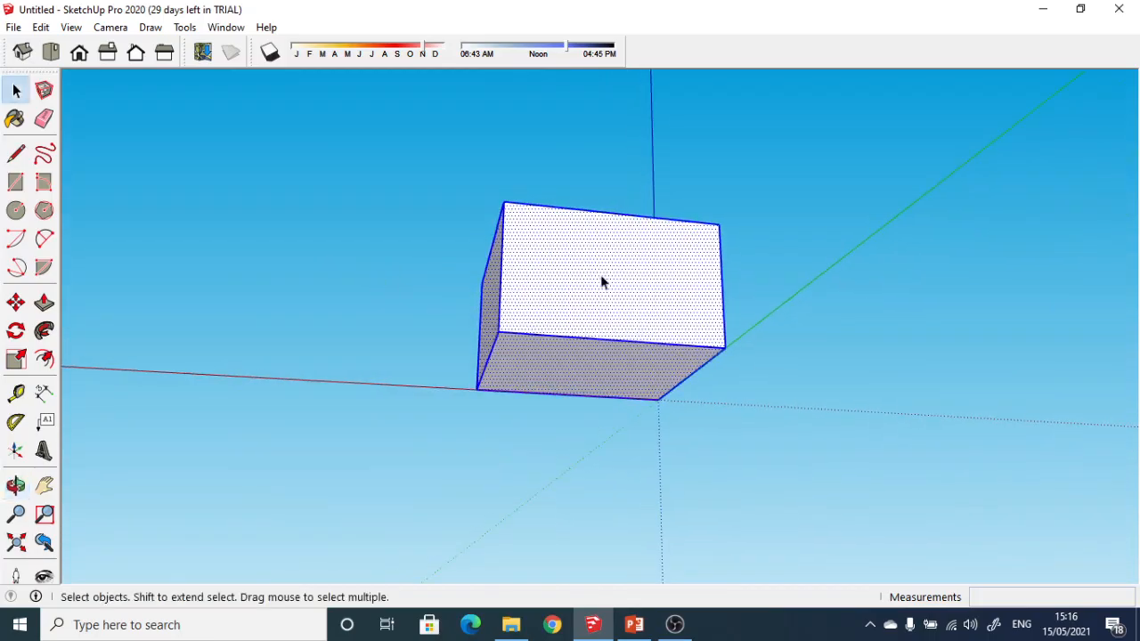
middle_click_drag(600, 275, 369, 275)
key("space")
middle_click_drag(738, 323, 578, 386)
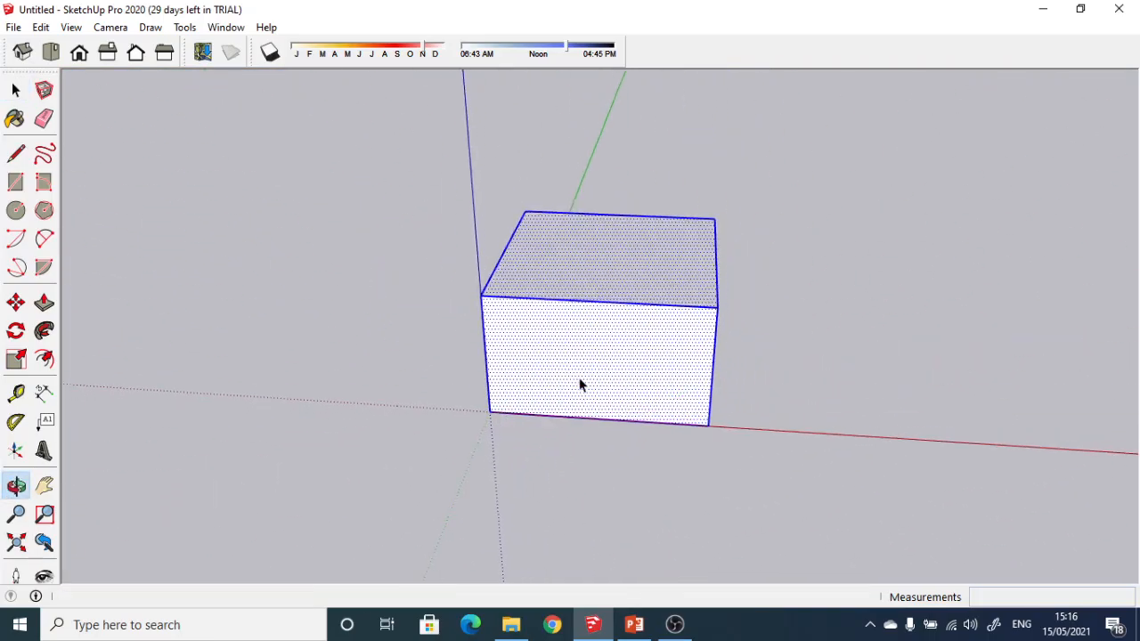
right_click(597, 283)
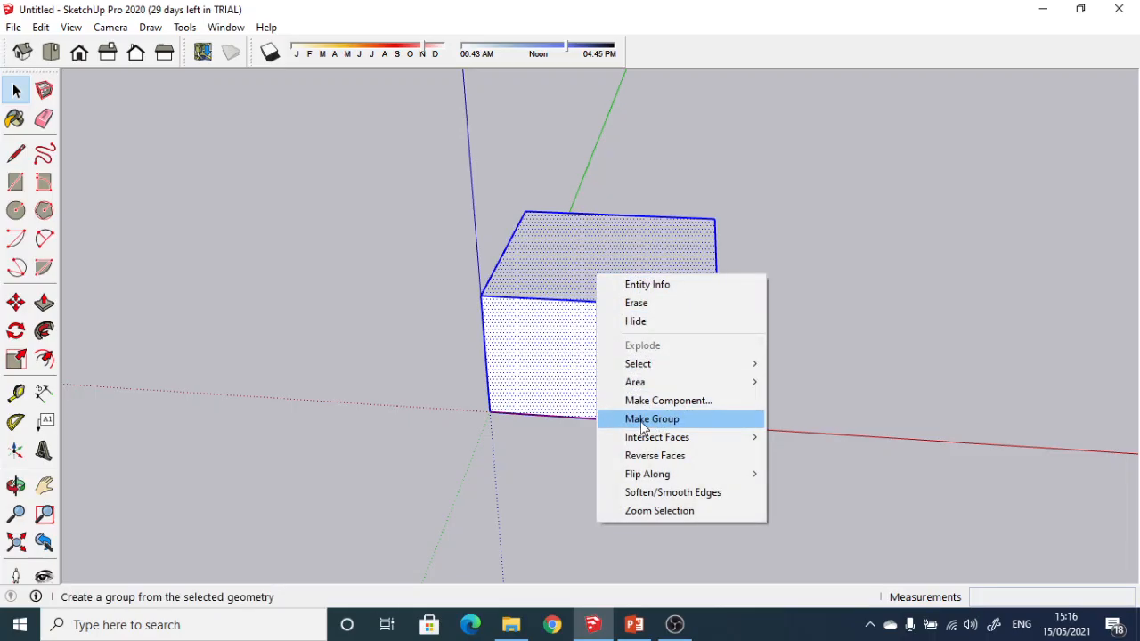
left_click(711, 431)
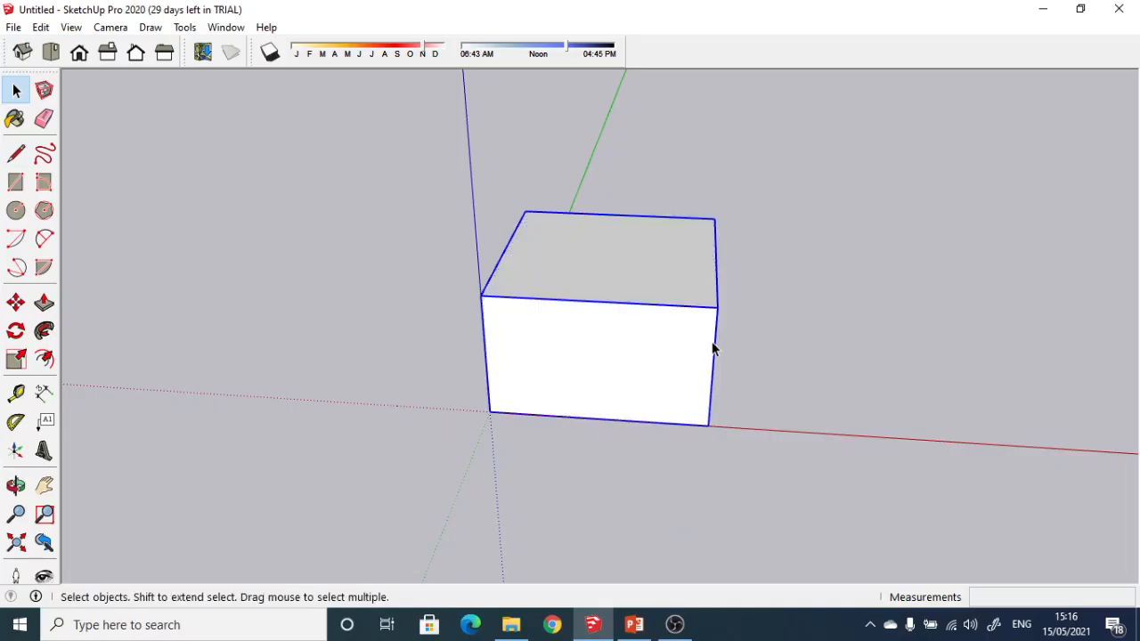
Move the group 30 m along the red axis, using its corner at the origin as the base point.
middle_click_drag(711, 347, 965, 247)
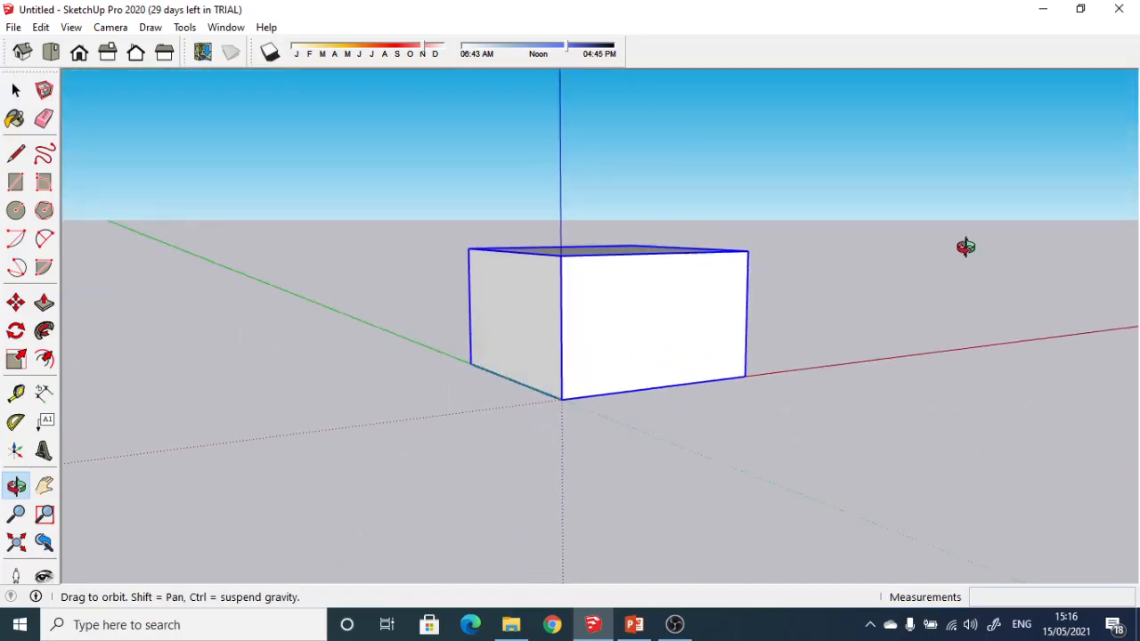
middle_click_drag(918, 294, 787, 333)
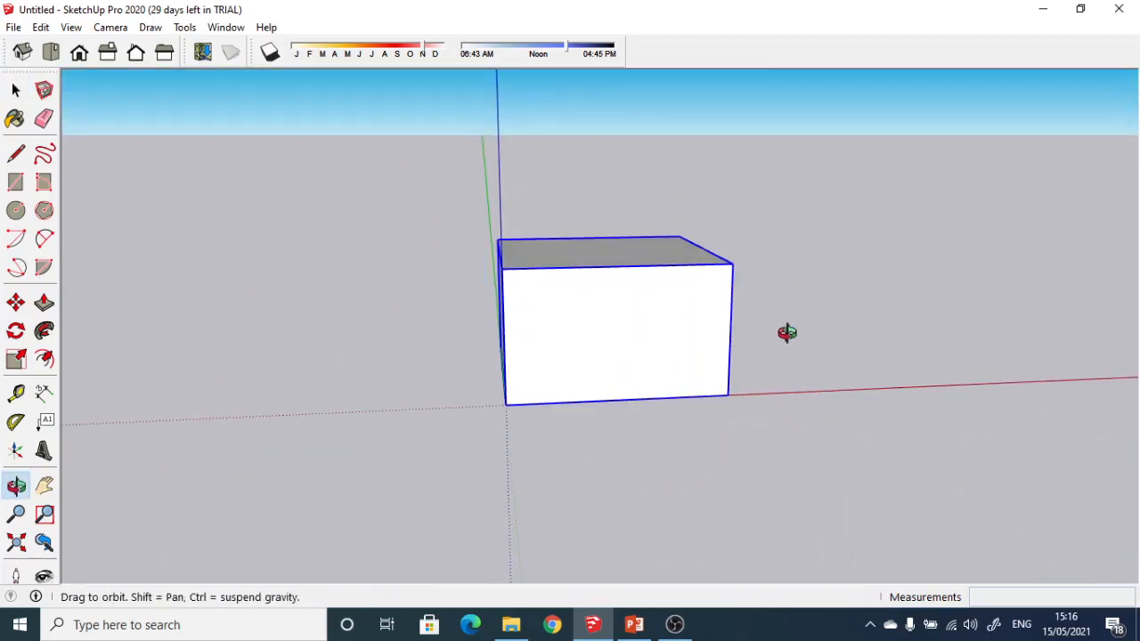
scroll(789, 402, "down", 5)
middle_click_drag(835, 376, 624, 375)
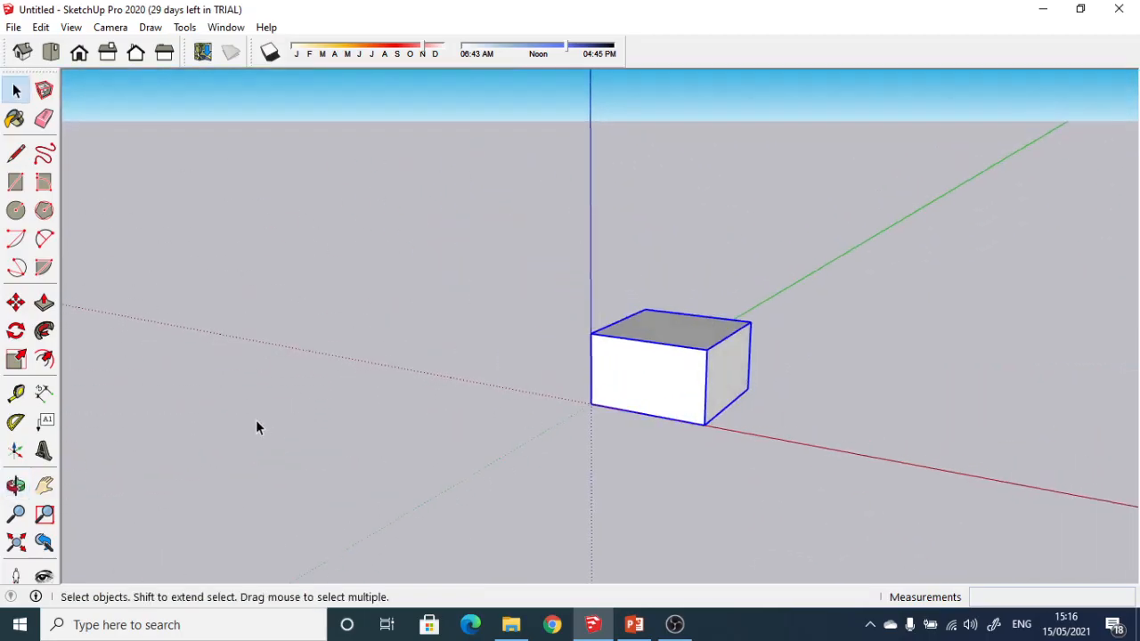
left_click(18, 306)
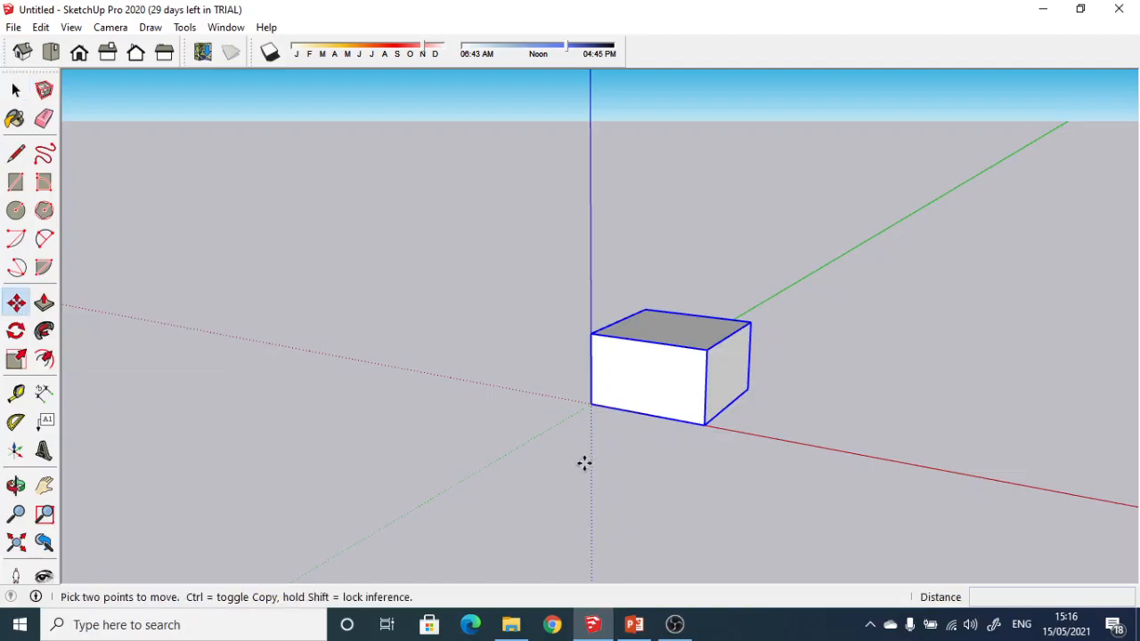
middle_click_drag(661, 490, 650, 529)
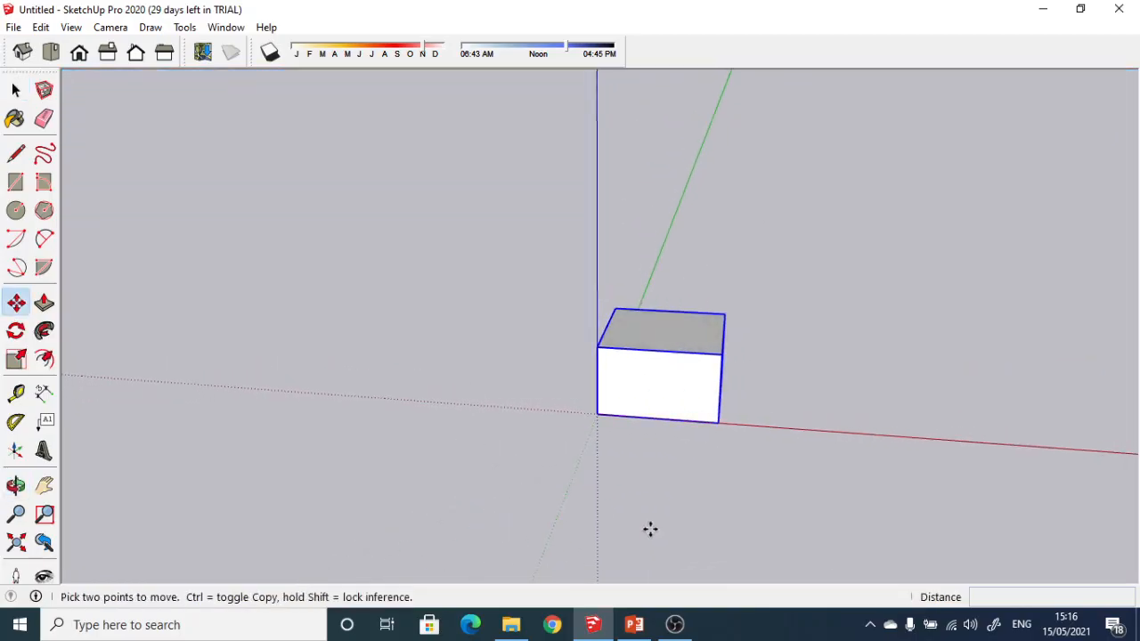
scroll(616, 448, "up", 3)
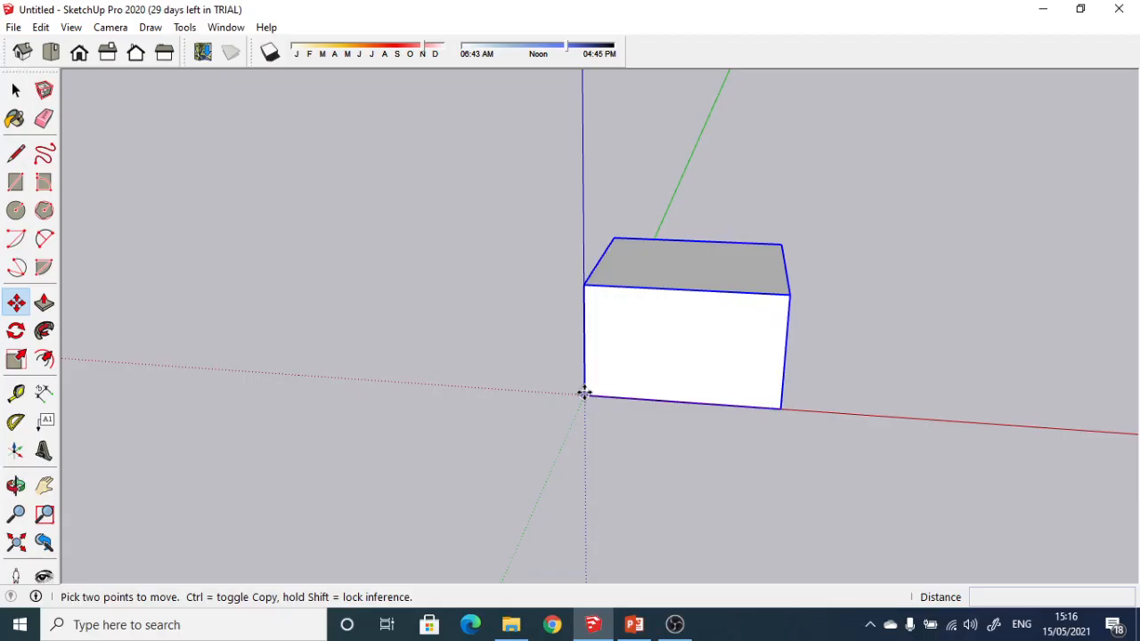
scroll(584, 392, "down", 2)
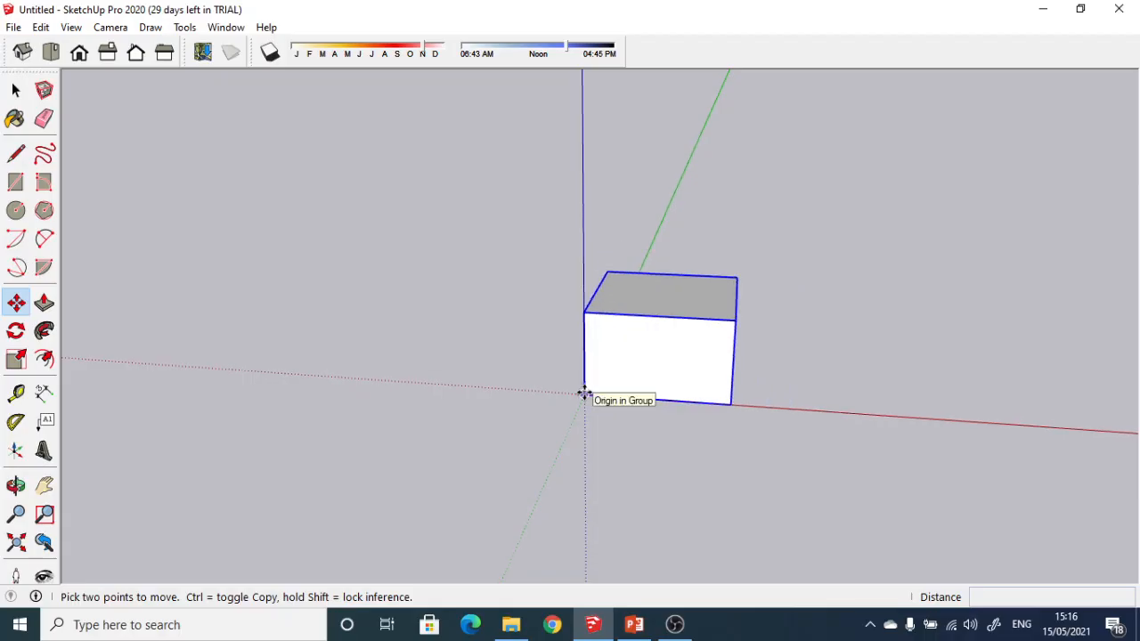
left_click(584, 393)
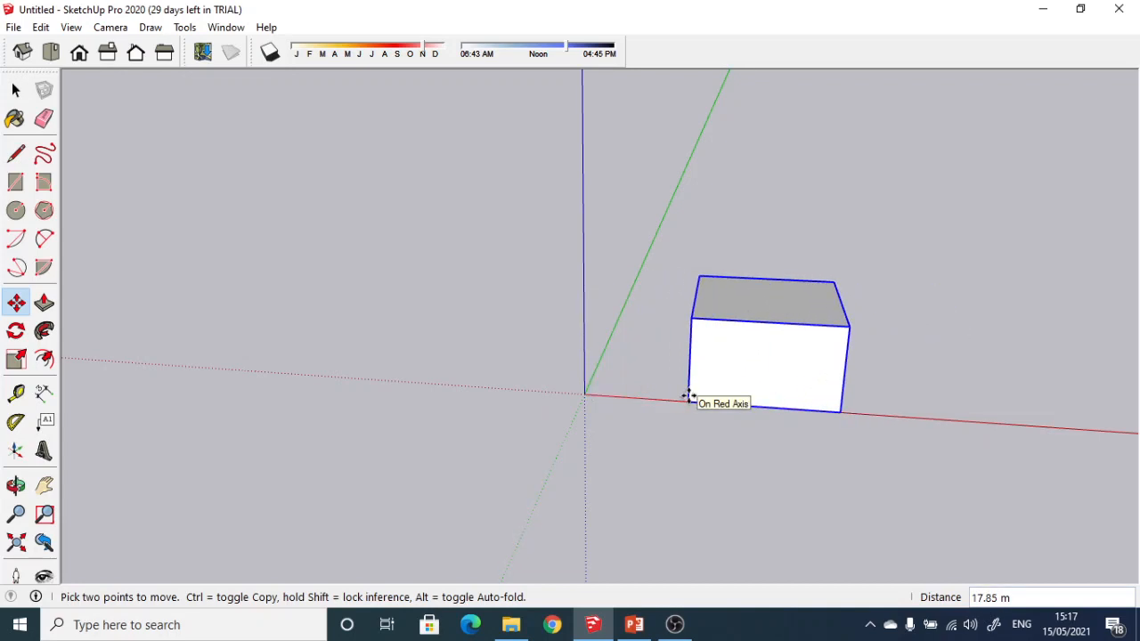
key("Return")
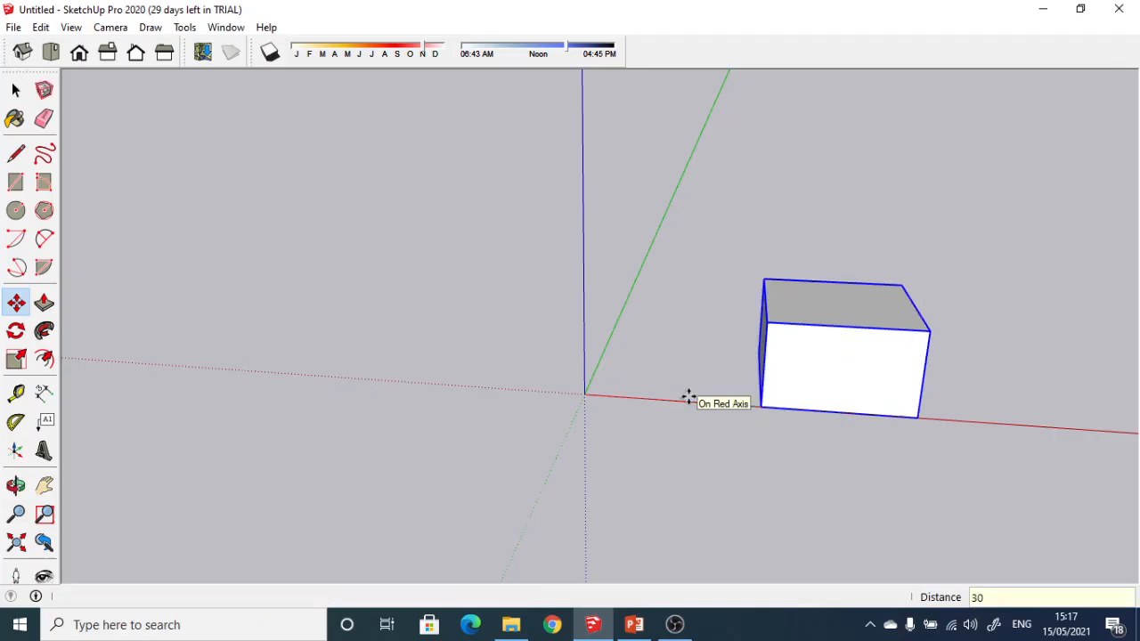
Look at the moved group from another angle and undo its 30 m move.
middle_click_drag(686, 397, 757, 437)
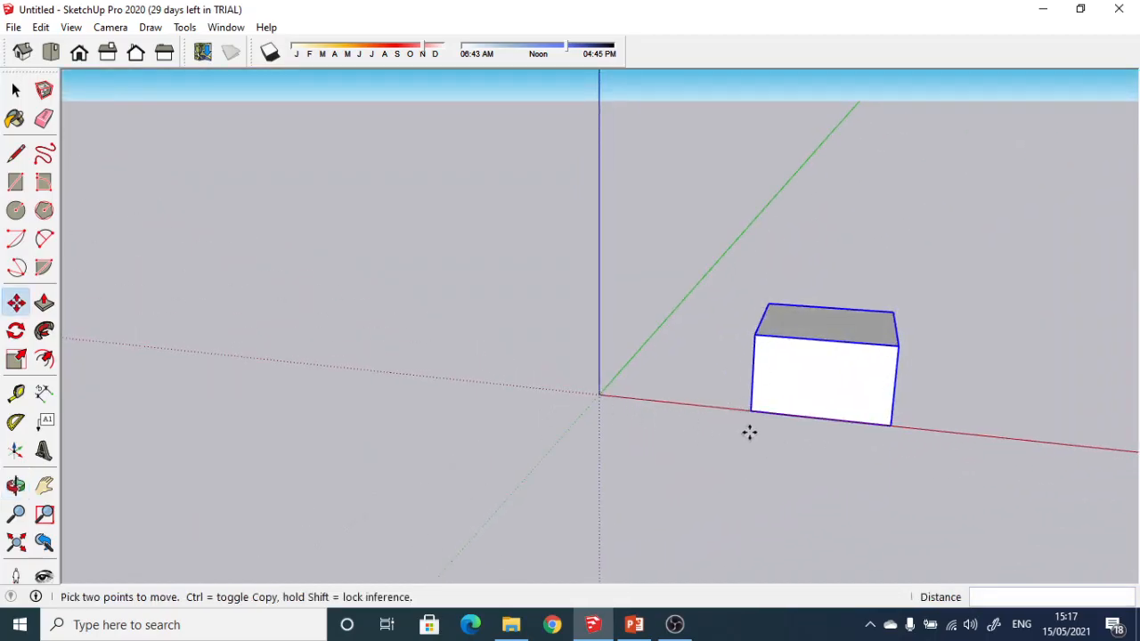
middle_click_drag(748, 432, 678, 378)
key("ctrl+z")
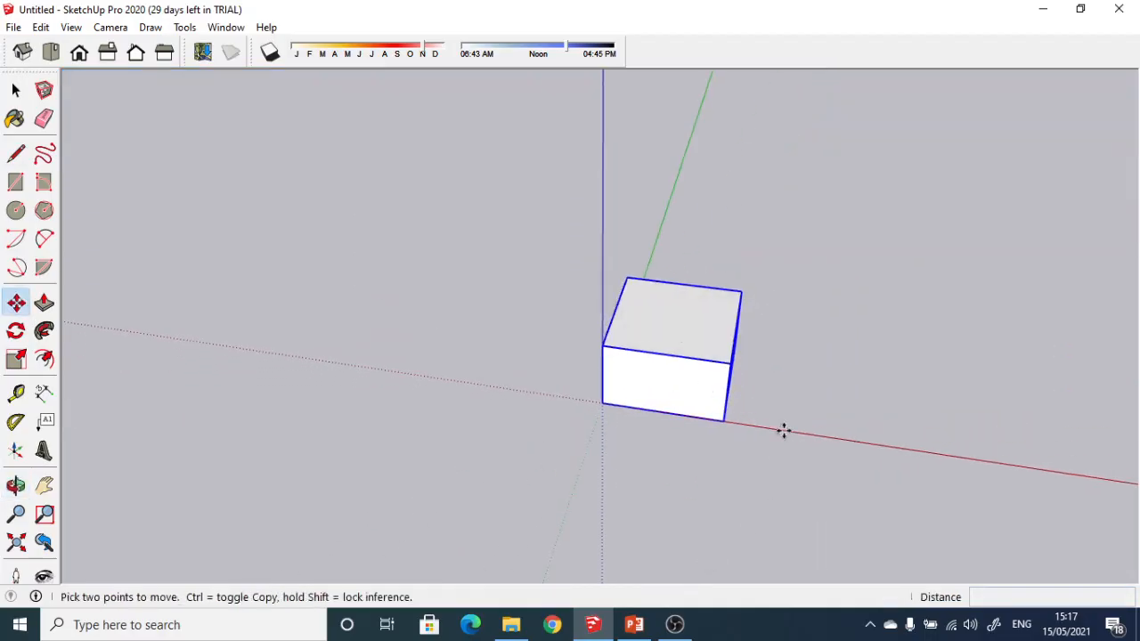
Examine the group and the free space beside it along the red axis from different angles.
scroll(784, 431, "up", 4)
middle_click_drag(720, 440, 549, 308)
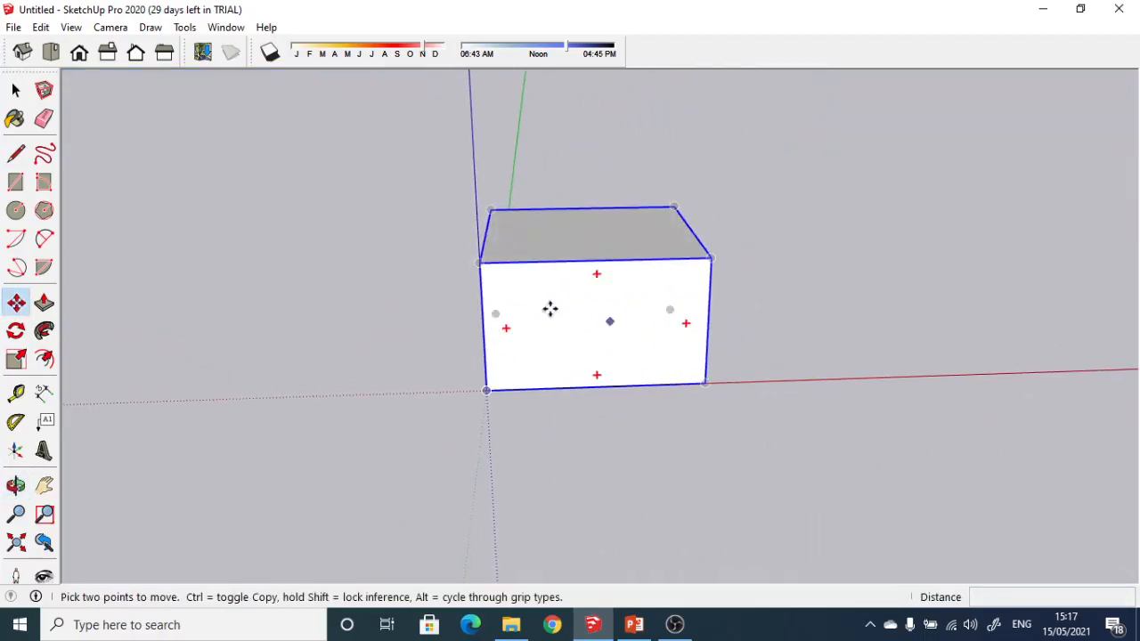
left_click(44, 485)
left_click_drag(344, 313, 18, 239)
left_click_drag(466, 162, 313, 158)
middle_click_drag(345, 238, 344, 297)
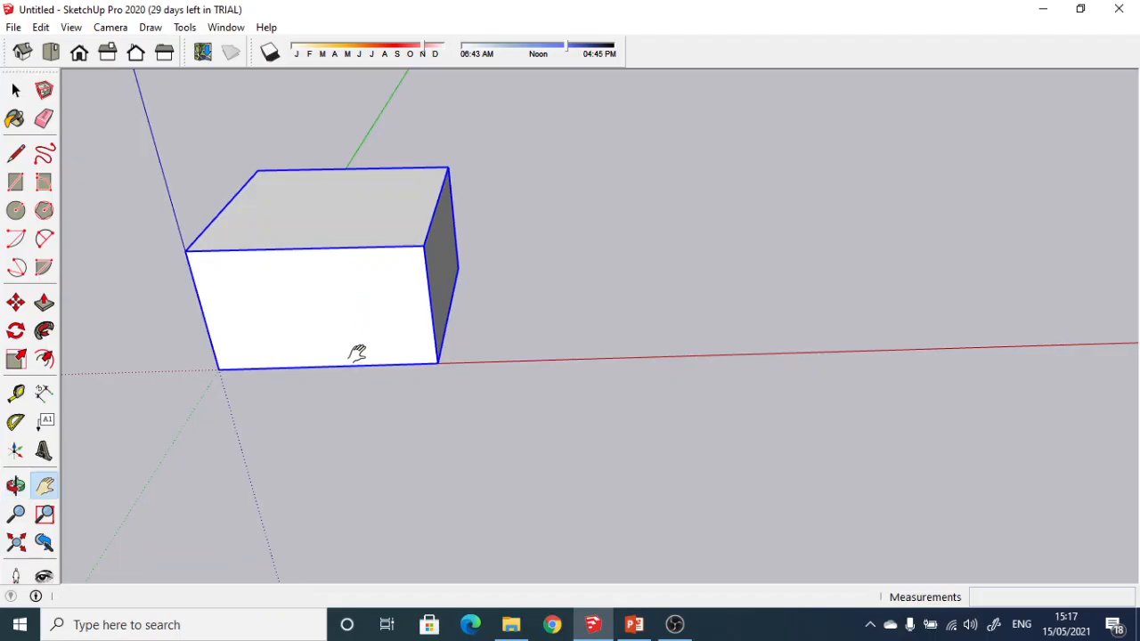
scroll(366, 382, "down", 5)
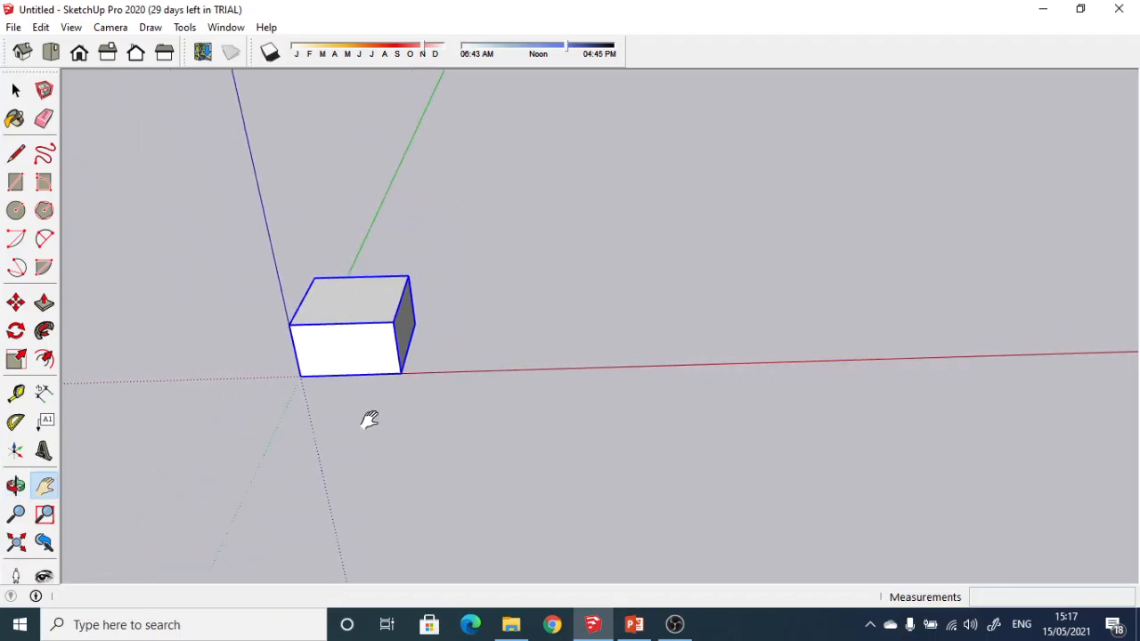
left_click(15, 303)
key("o")
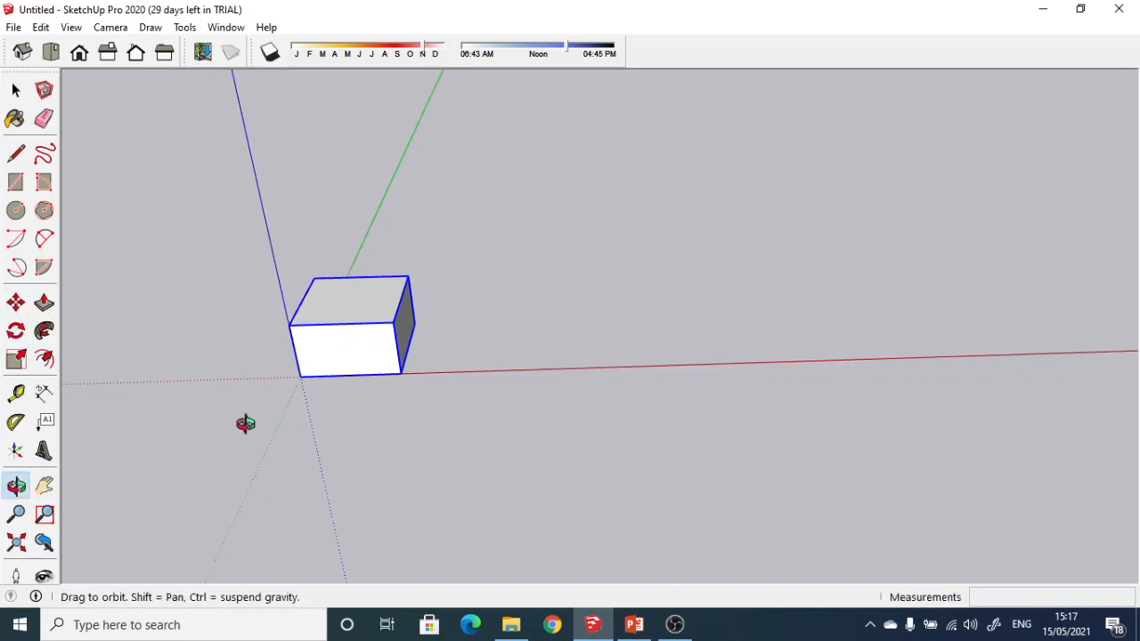
left_click_drag(245, 423, 349, 290)
Copy the group 35 m along the red axis, using its corner at the origin as the base point.
key("m")
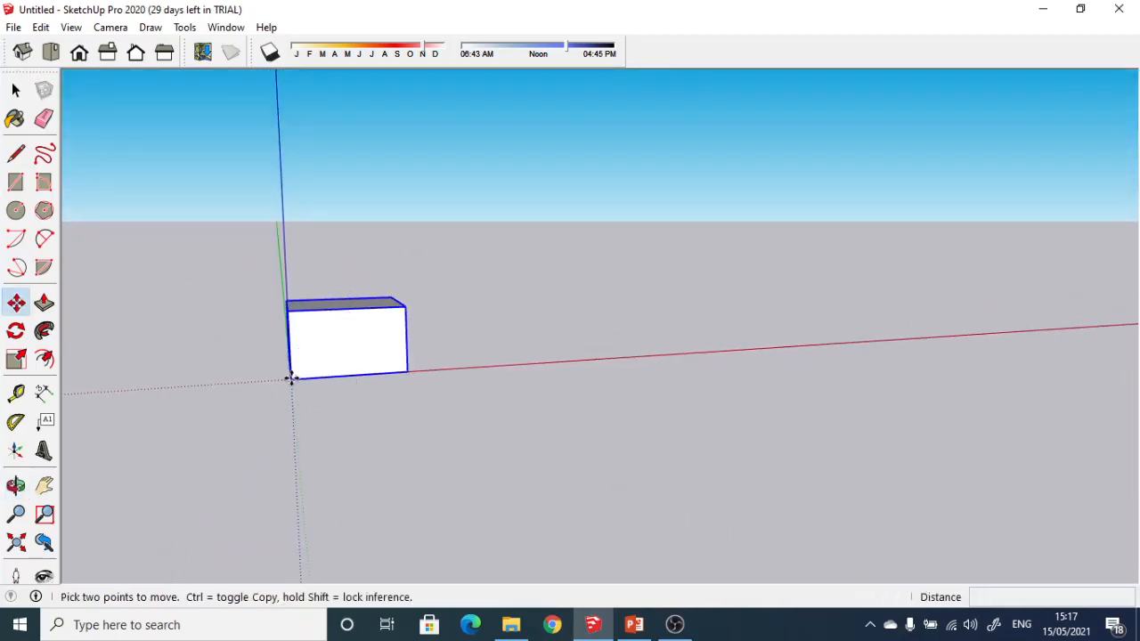
left_click(287, 377)
middle_click_drag(339, 374, 306, 407)
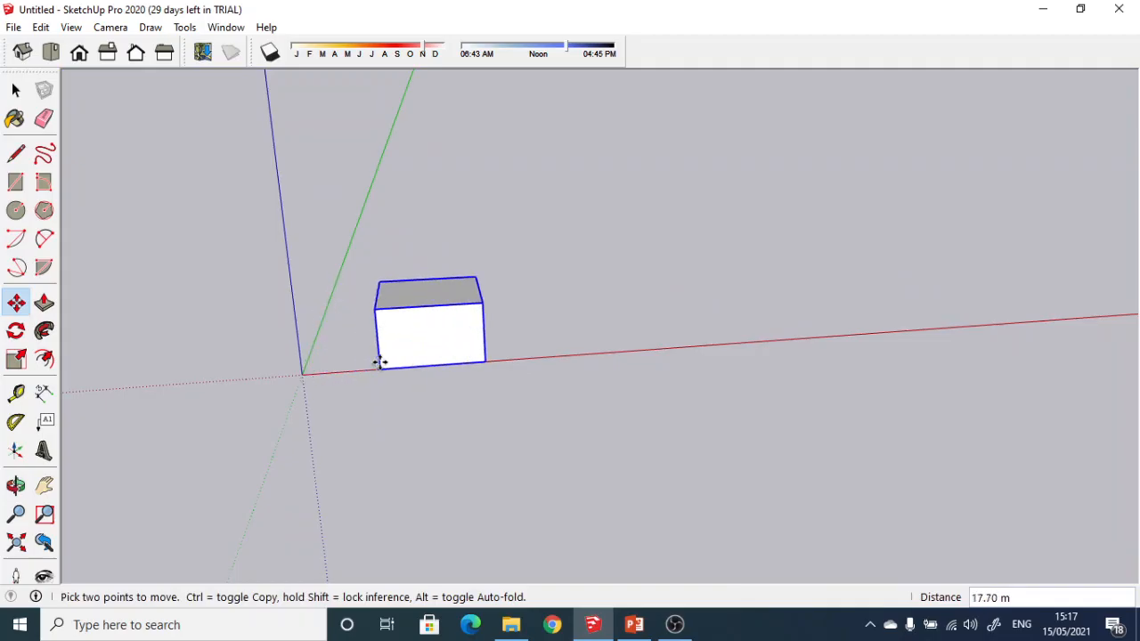
type("30")
key("Return")
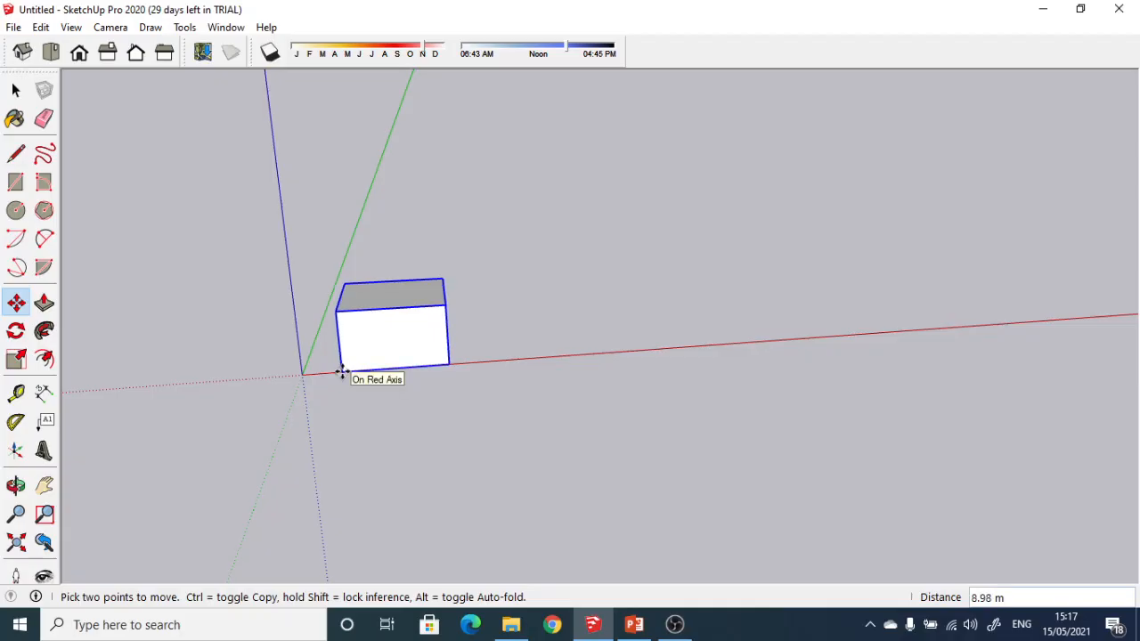
key("ctrl")
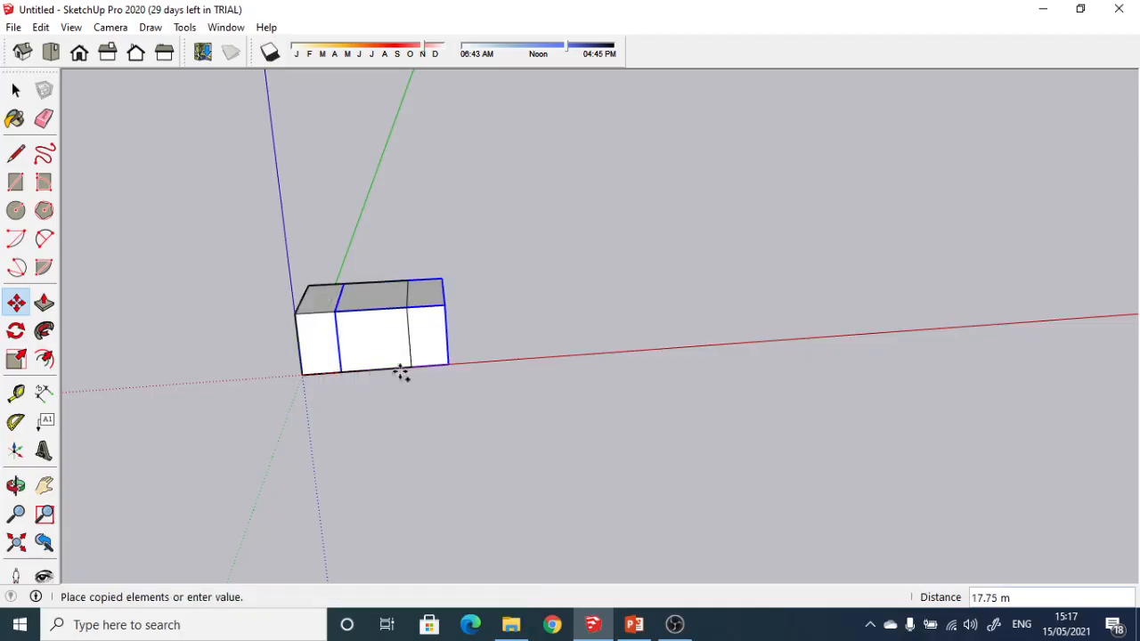
middle_click_drag(431, 366, 457, 301)
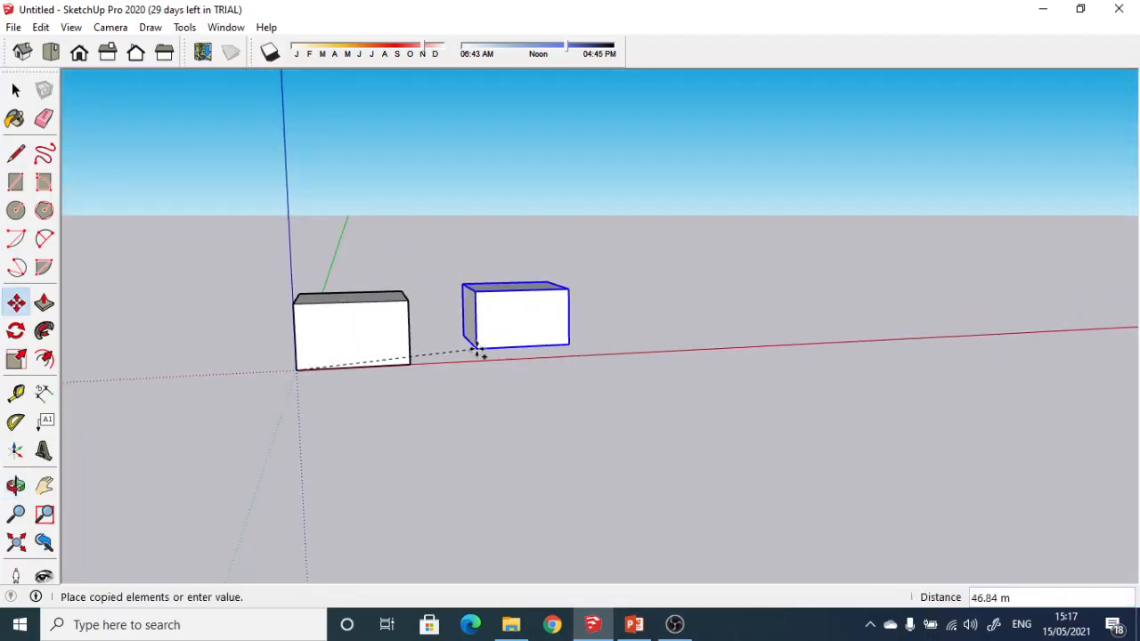
middle_click_drag(478, 354, 459, 374)
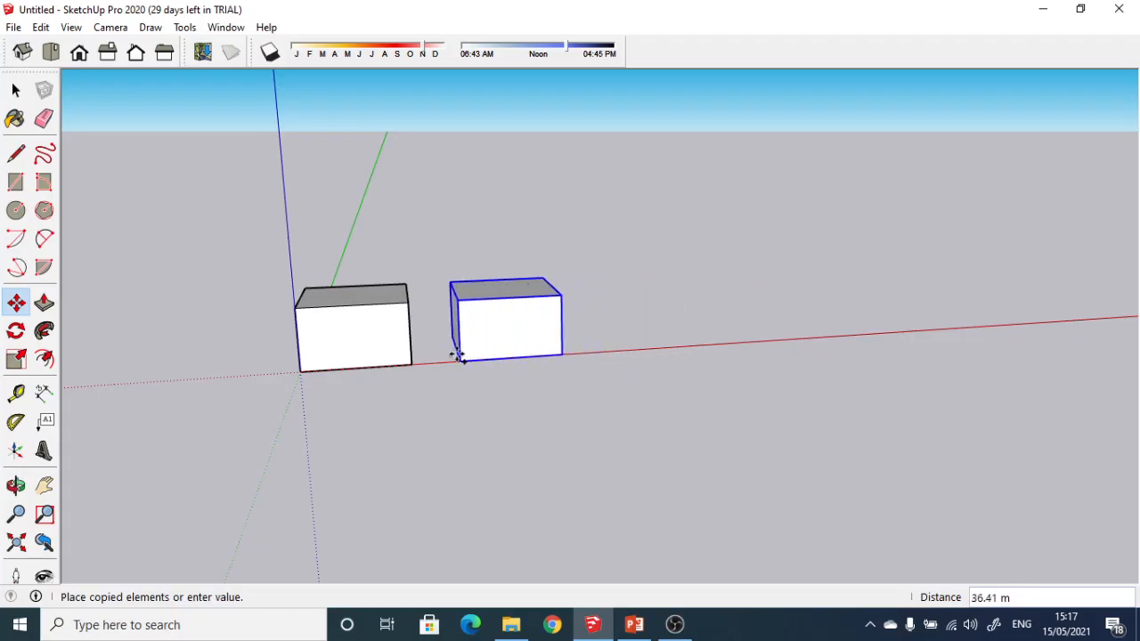
middle_click_drag(441, 358, 446, 383)
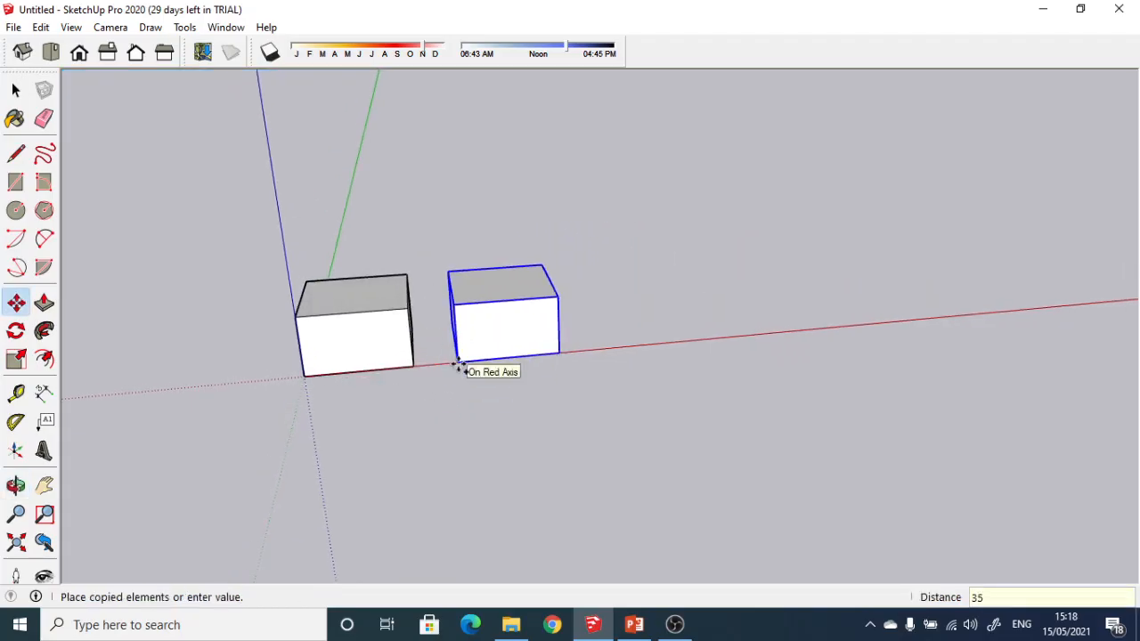
key("Return")
Examine the original group and its copy from above and in the standard top view.
middle_click_drag(458, 366, 455, 477)
middle_click_drag(463, 284, 458, 477)
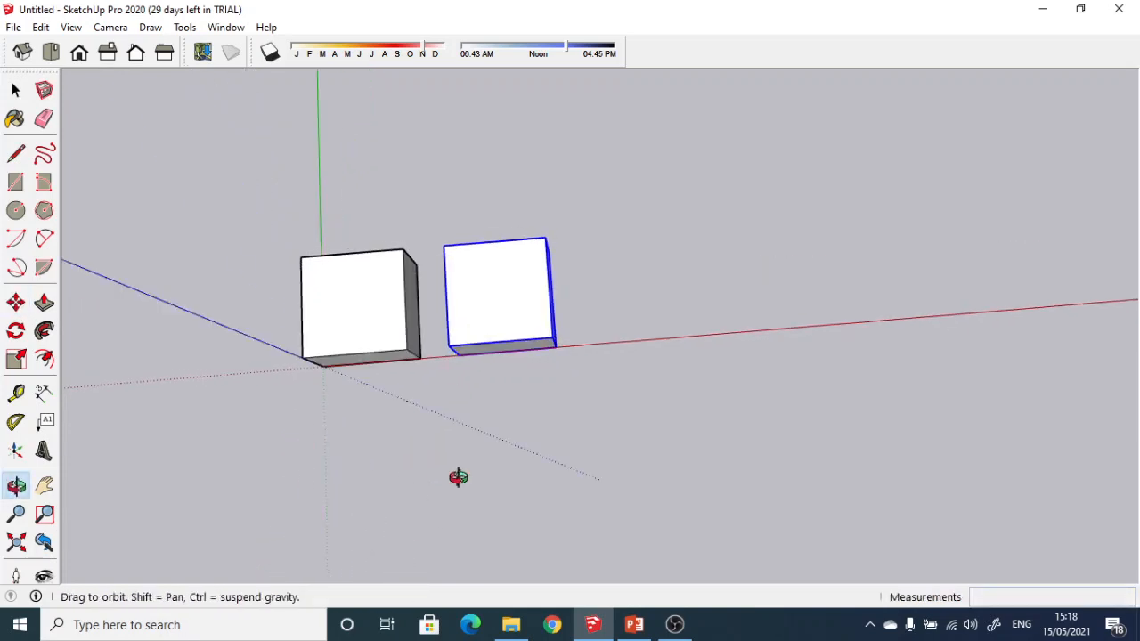
middle_click_drag(376, 389, 186, 122)
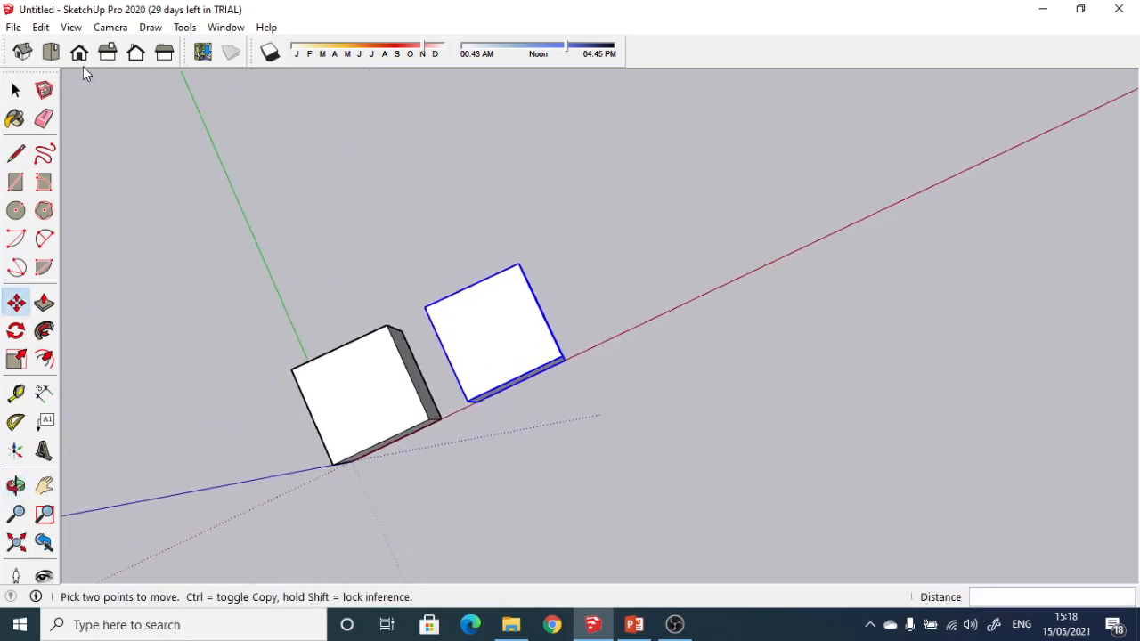
left_click(51, 52)
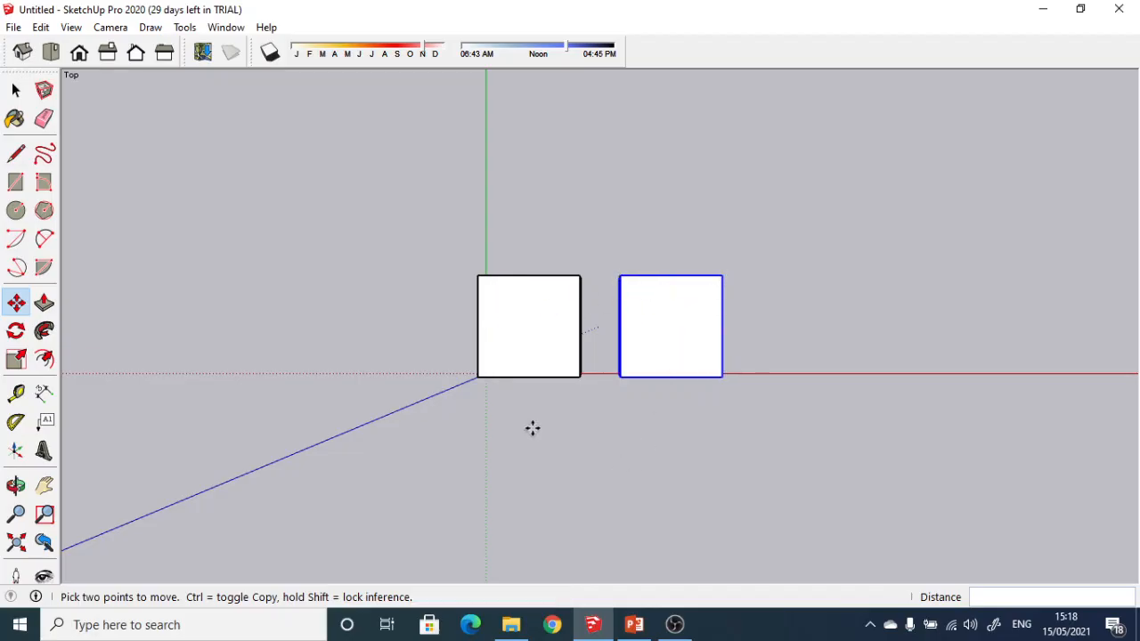
Move the copied group farther from the original along the red axis.
middle_click_drag(532, 428, 472, 389)
scroll(495, 415, "down", 2)
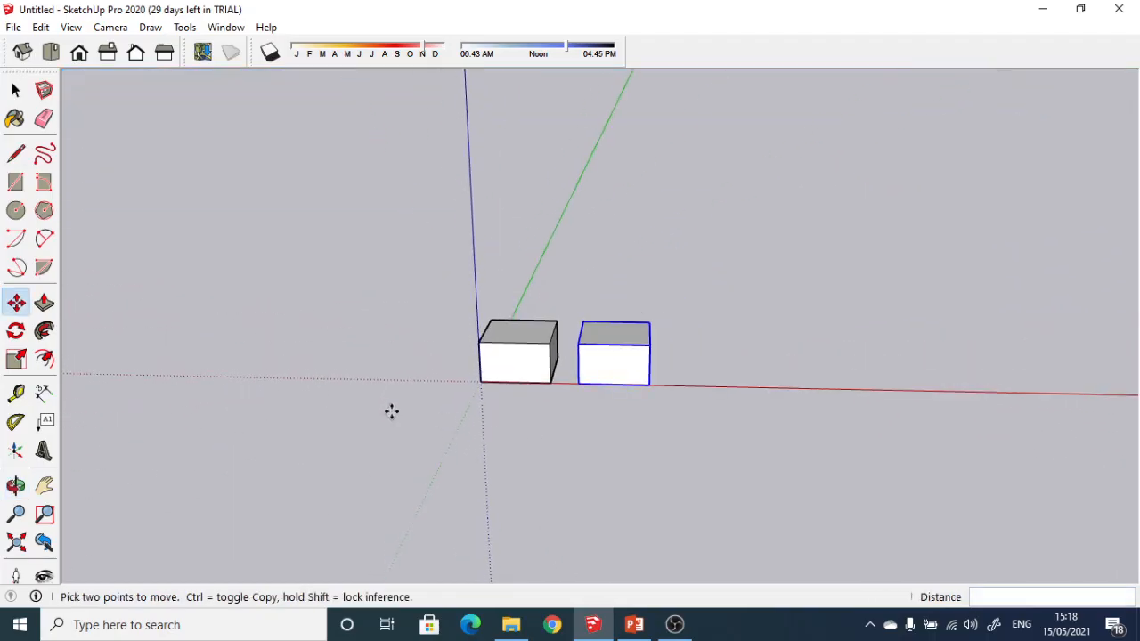
left_click(456, 389)
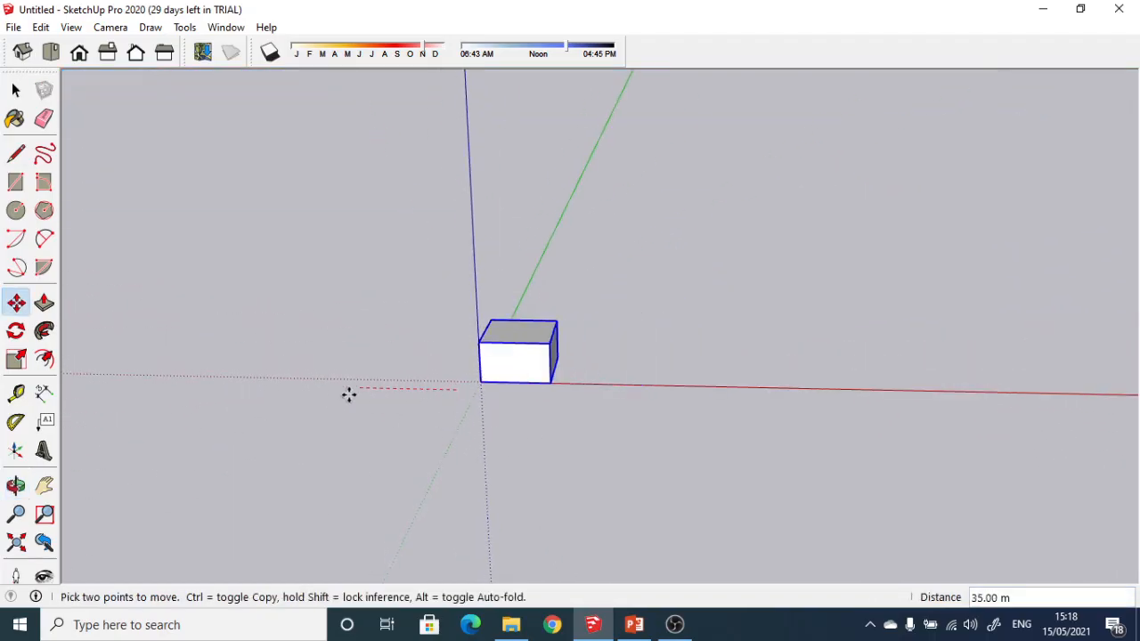
left_click(536, 394)
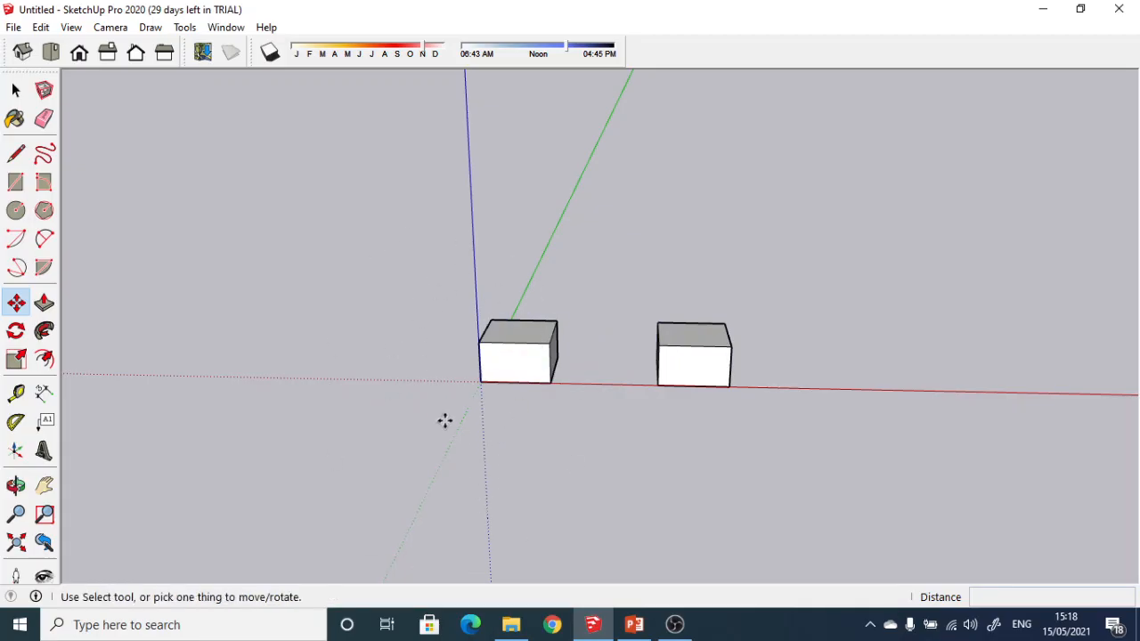
Look over the two spaced groups, and undo both the last move and the copy.
left_click(44, 485)
left_click_drag(389, 341, 198, 330)
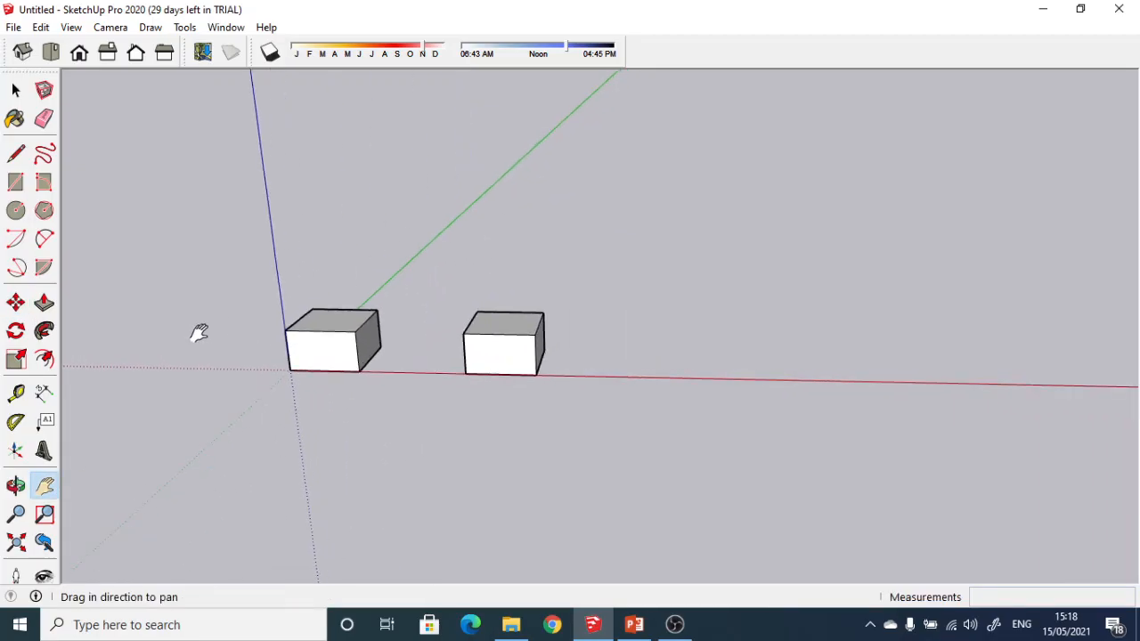
middle_click_drag(199, 331, 329, 405)
left_click_drag(328, 405, 353, 347)
key("h")
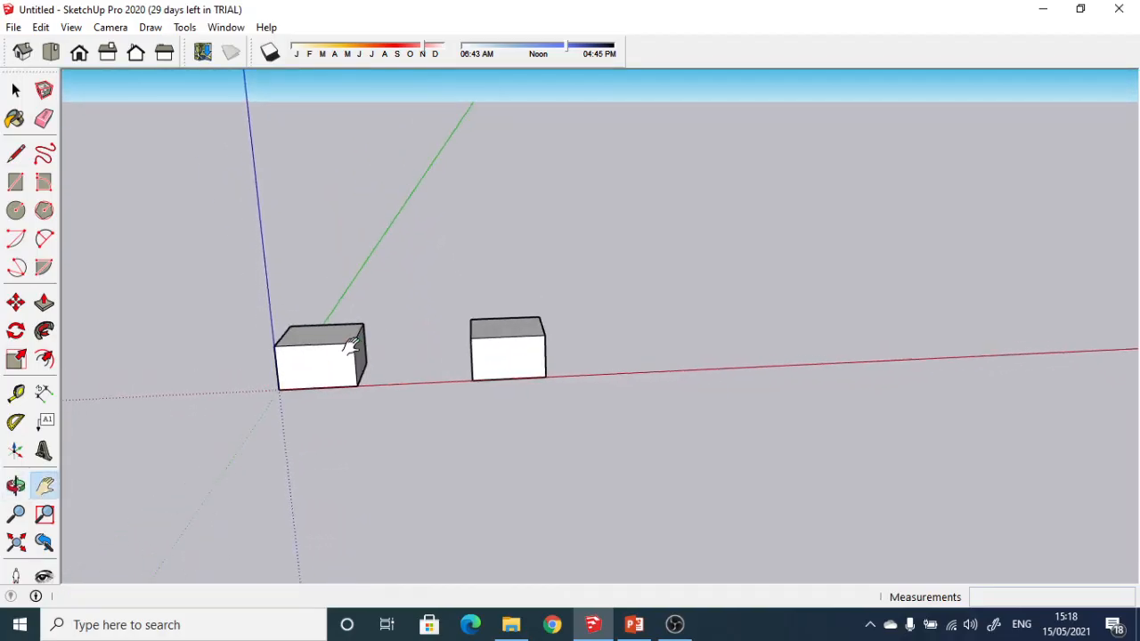
key("ctrl+z")
key("ctrl+z")
Copy the group 35 m along the red axis from its corner at the origin, and multiply the copy as an x9 array.
middle_click_drag(356, 264, 339, 279)
left_click_drag(358, 338, 320, 394)
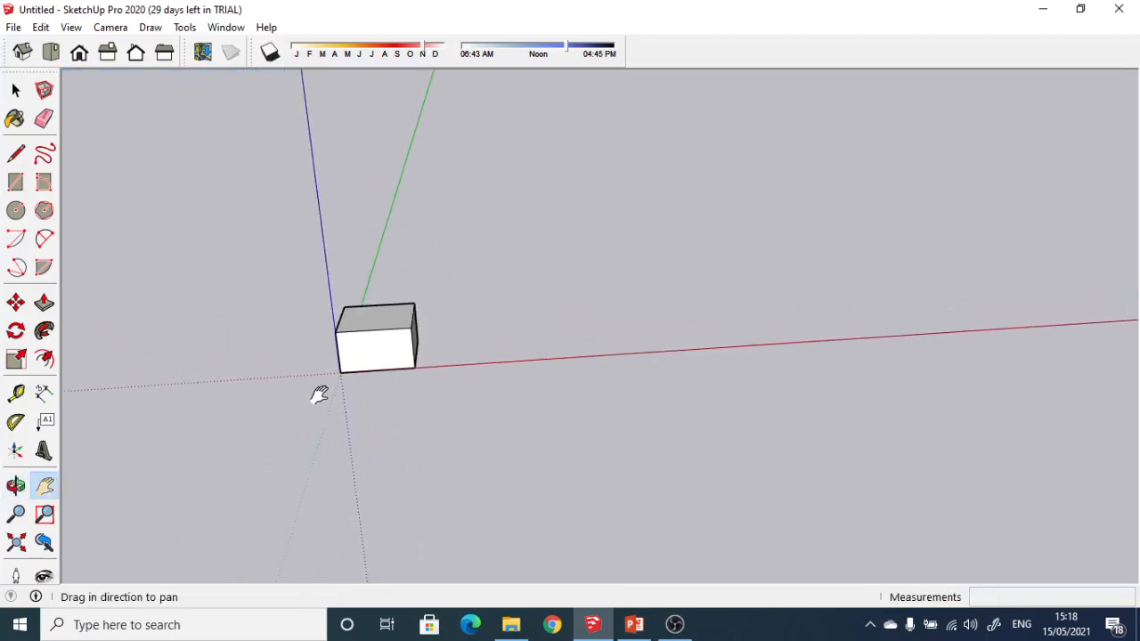
scroll(329, 356, "up", 2)
scroll(331, 357, "down", 2)
mouse_move(375, 425)
middle_mouse_down()
mouse_move(378, 489)
mouse_move(363, 408)
middle_mouse_up()
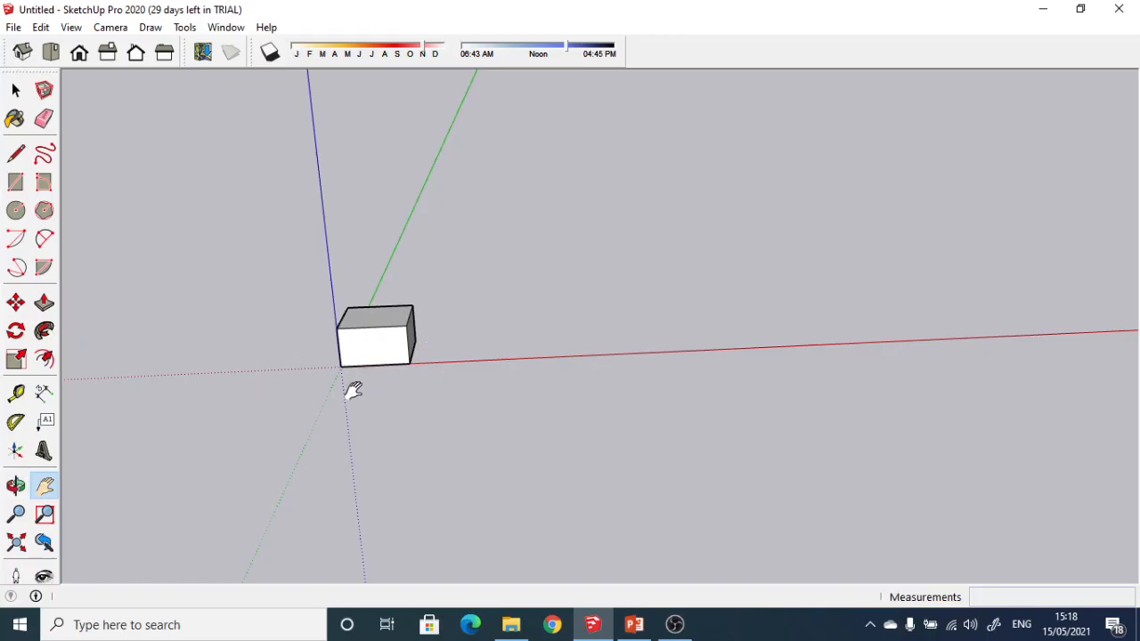
left_click_drag(350, 393, 254, 403)
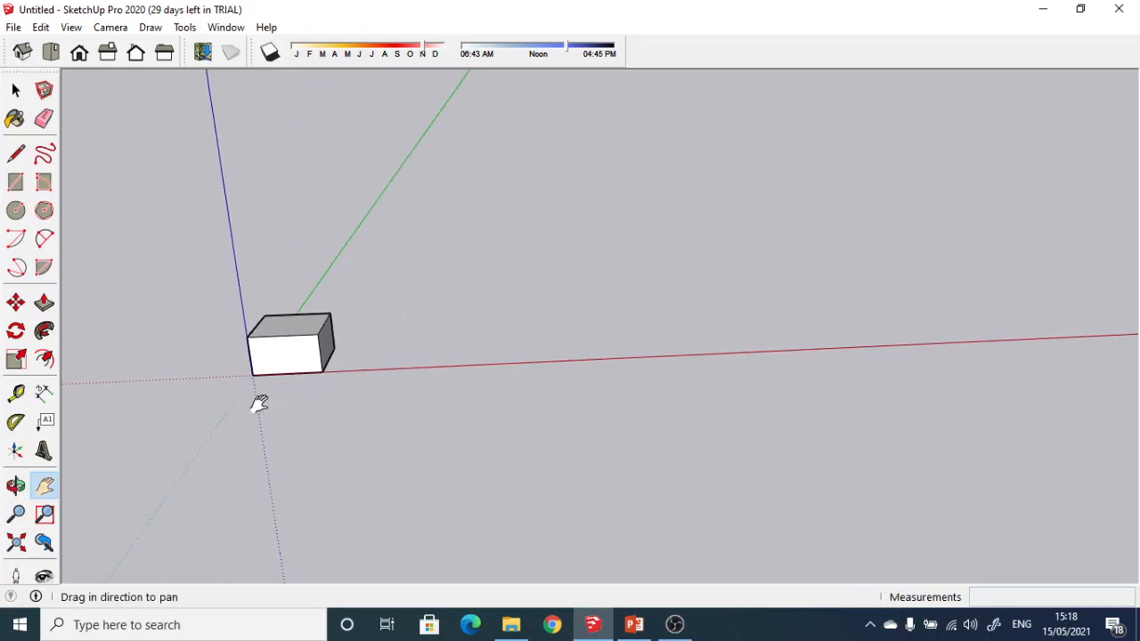
scroll(259, 405, "up", 2)
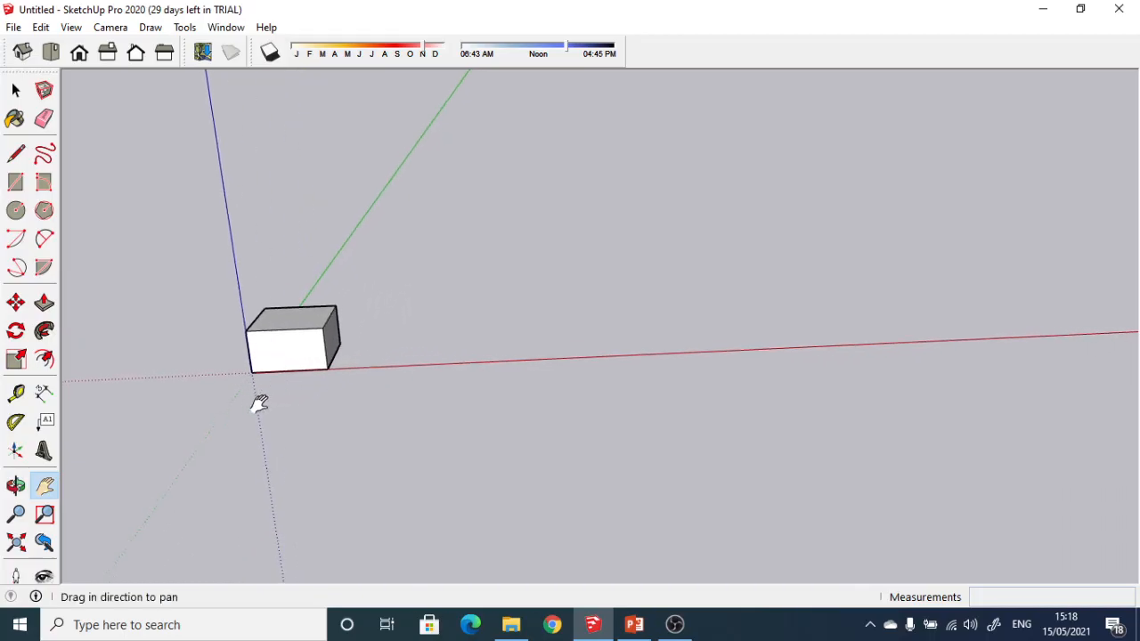
left_click(16, 304)
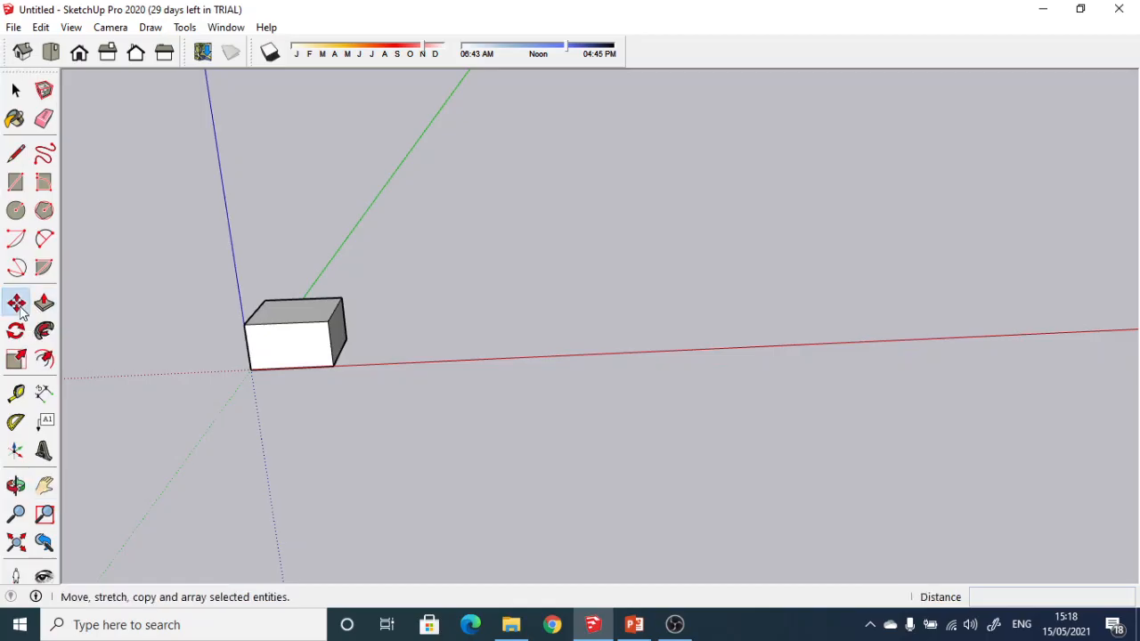
middle_click_drag(214, 382, 263, 338)
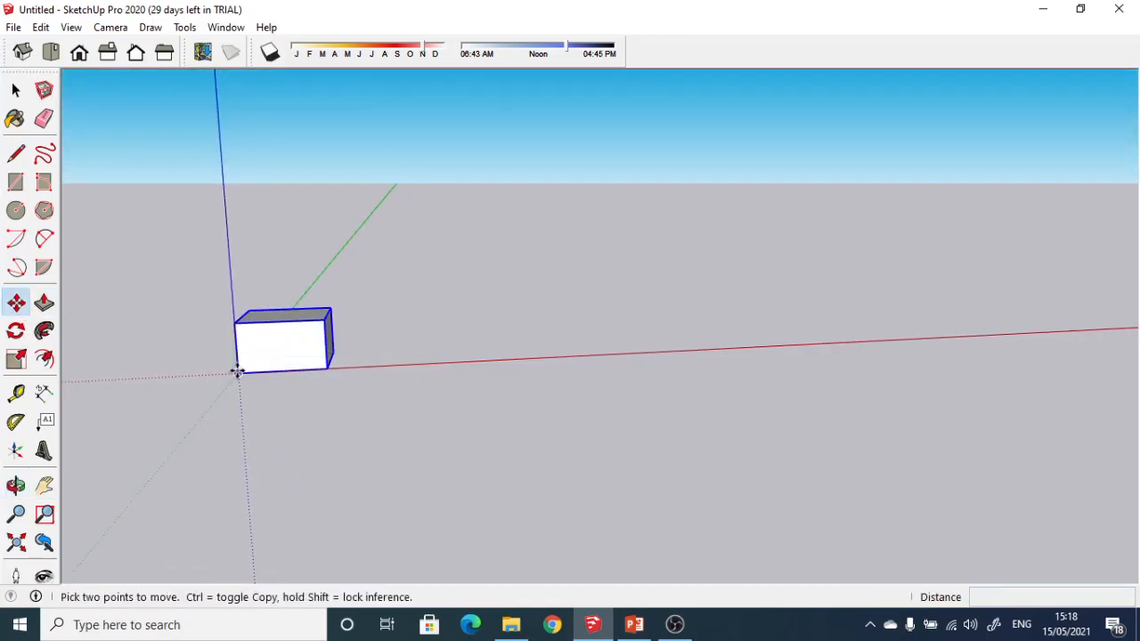
left_click(237, 373)
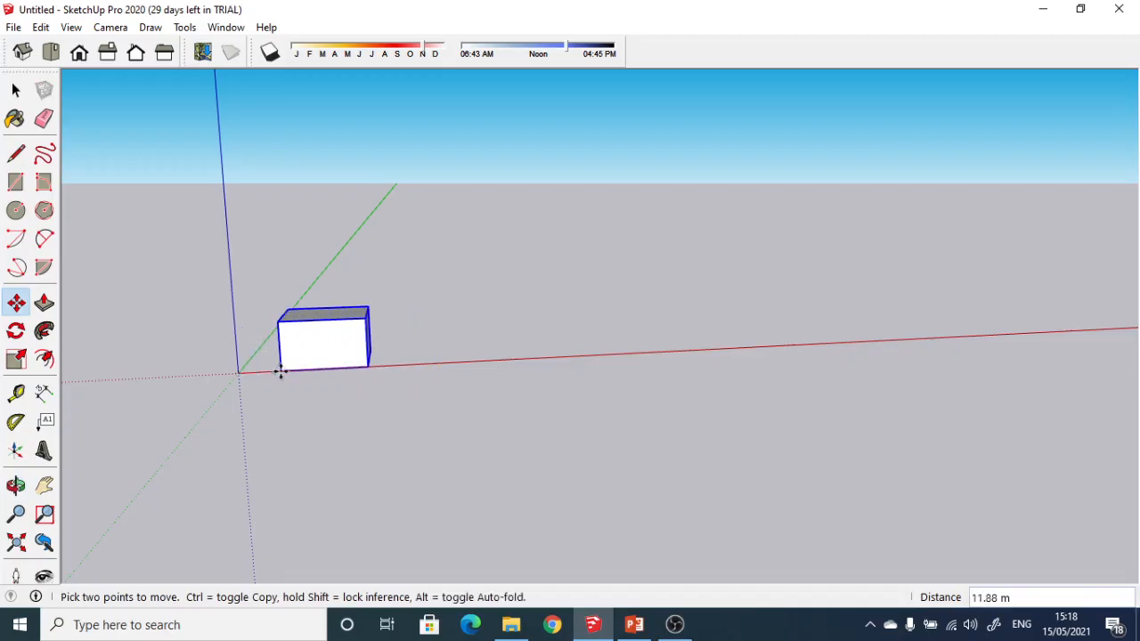
middle_click_drag(277, 371, 282, 491)
middle_click_drag(254, 400, 255, 402)
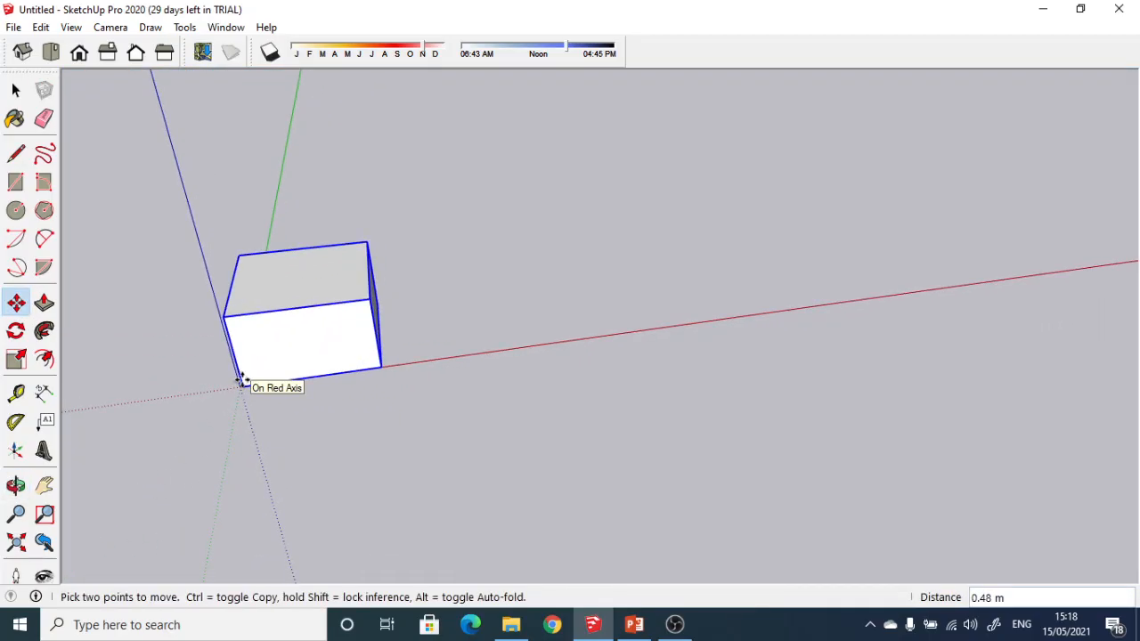
key("ctrl")
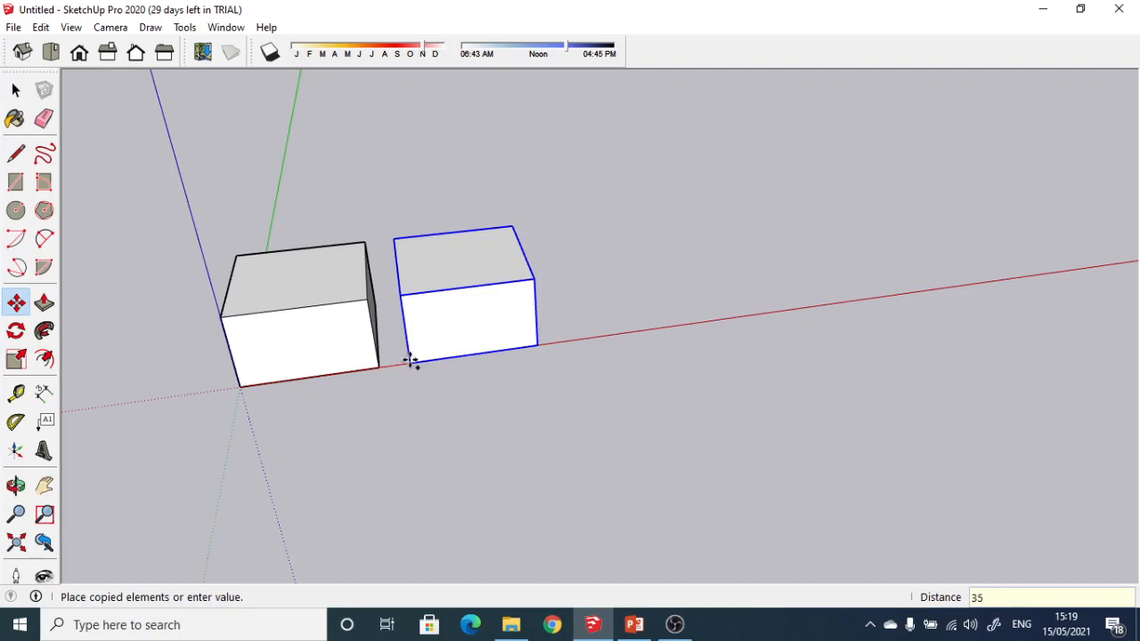
key("Return")
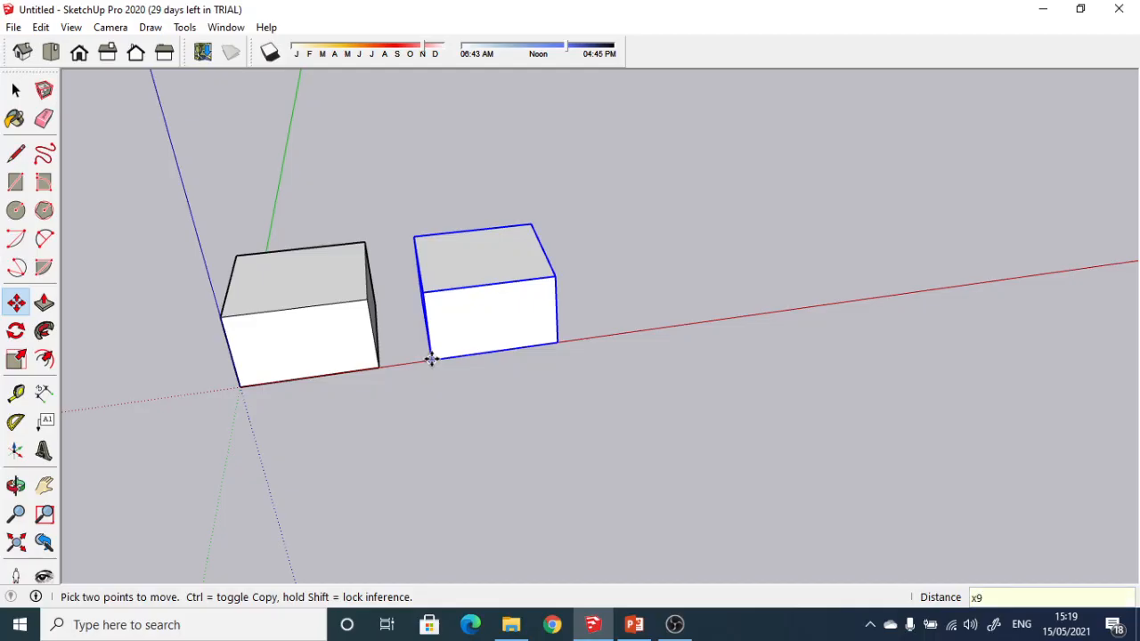
key("Return")
Examine the row of groups along the red axis from several angles, and undo the array and the copy.
scroll(561, 383, "down", 5)
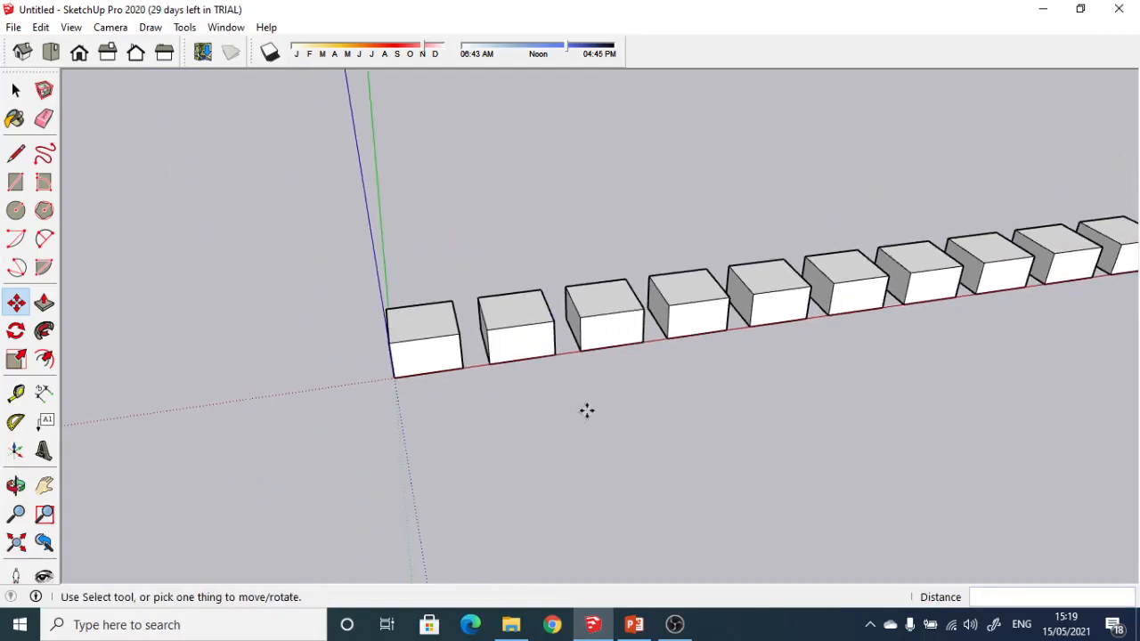
middle_click_drag(635, 416, 368, 427)
scroll(451, 374, "up", 3)
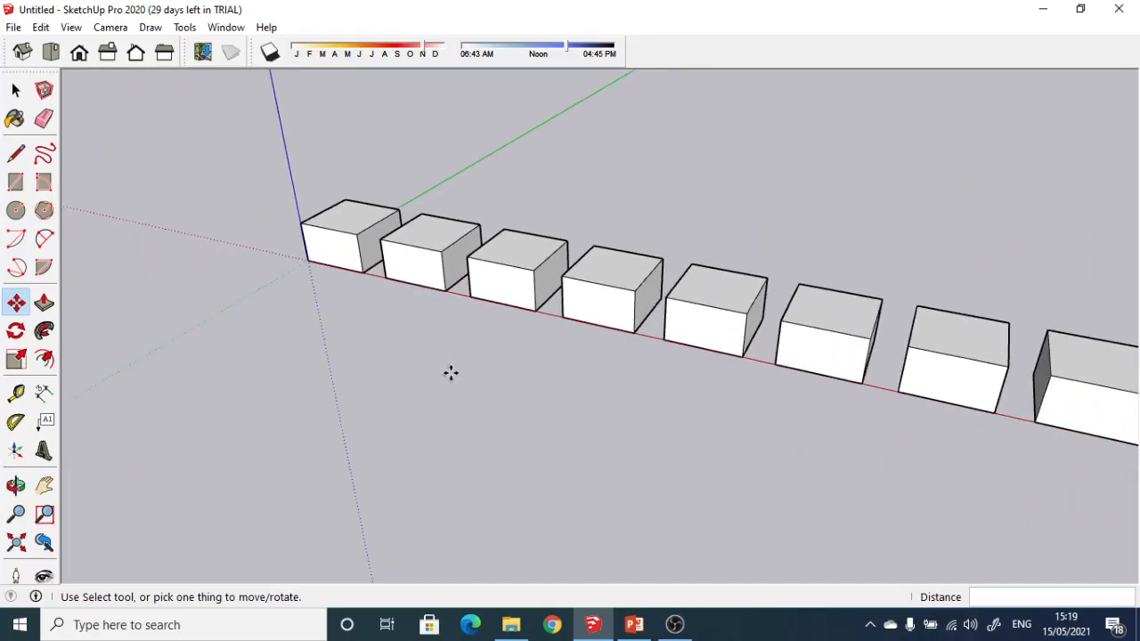
scroll(461, 389, "down", 1)
middle_click_drag(461, 390, 534, 443)
scroll(463, 420, "up", 2)
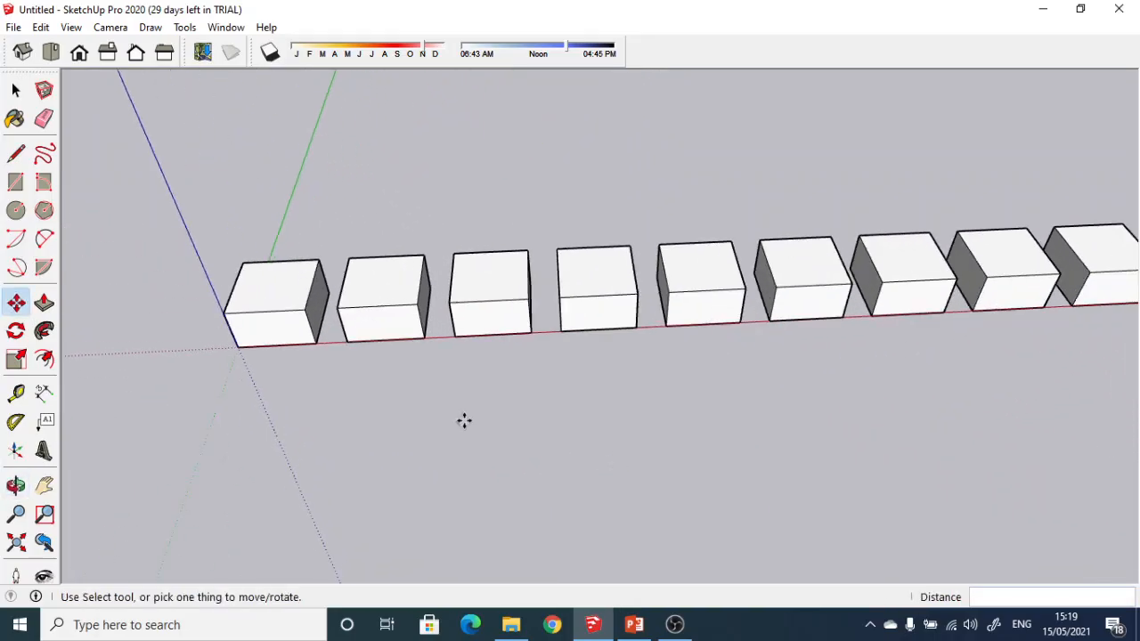
middle_click_drag(463, 419, 425, 507)
middle_click_drag(439, 377, 783, 328)
scroll(783, 327, "up", 2)
scroll(783, 330, "down", 4)
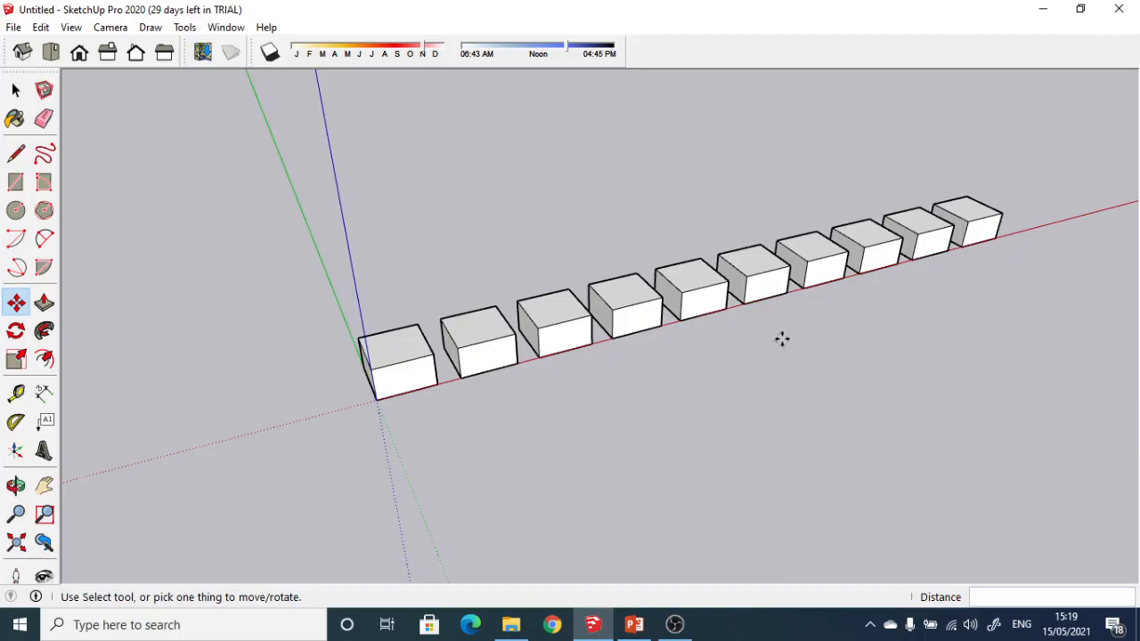
middle_click_drag(739, 330, 662, 332)
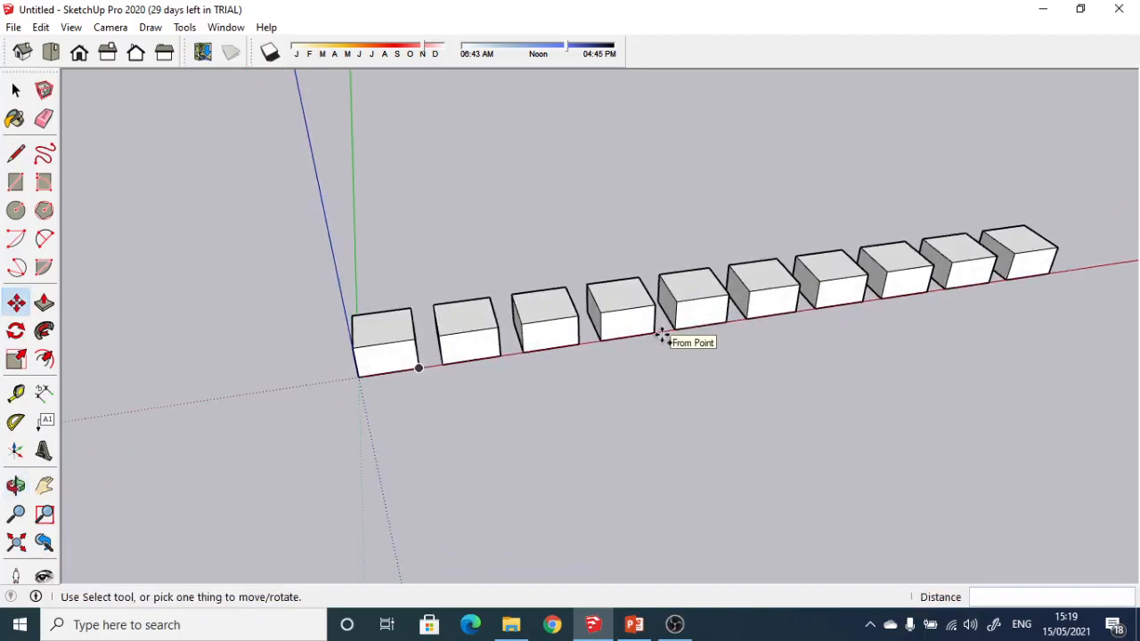
key("ctrl+z")
Repeat the 35 m copy of the group along the red axis from its origin corner, and array it with x9.
middle_click_drag(472, 397, 391, 326)
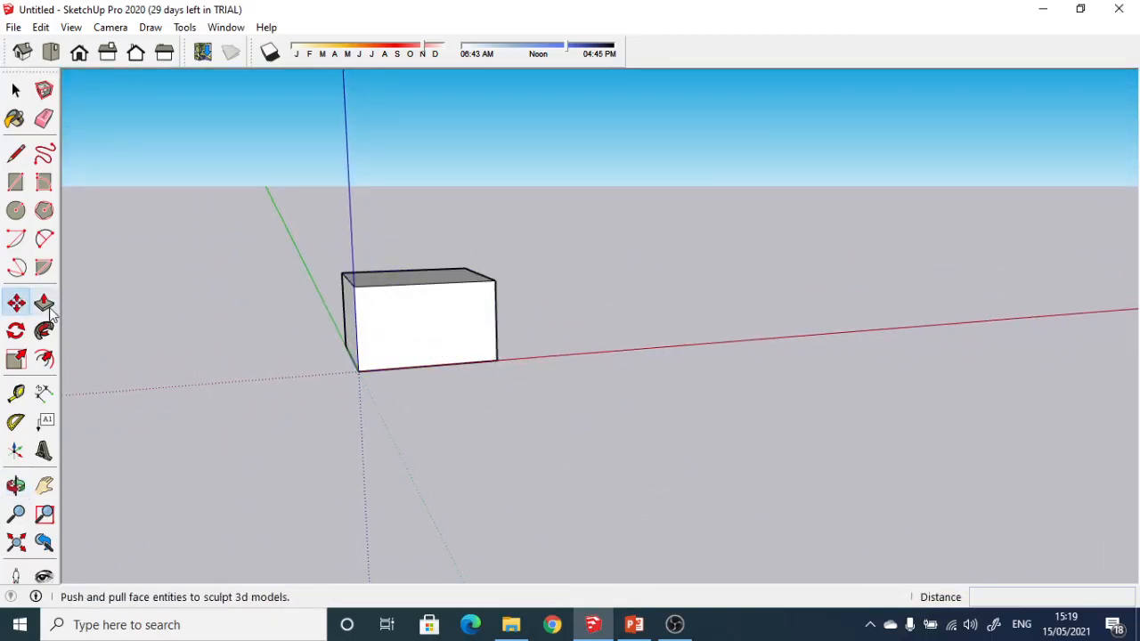
left_click(356, 375)
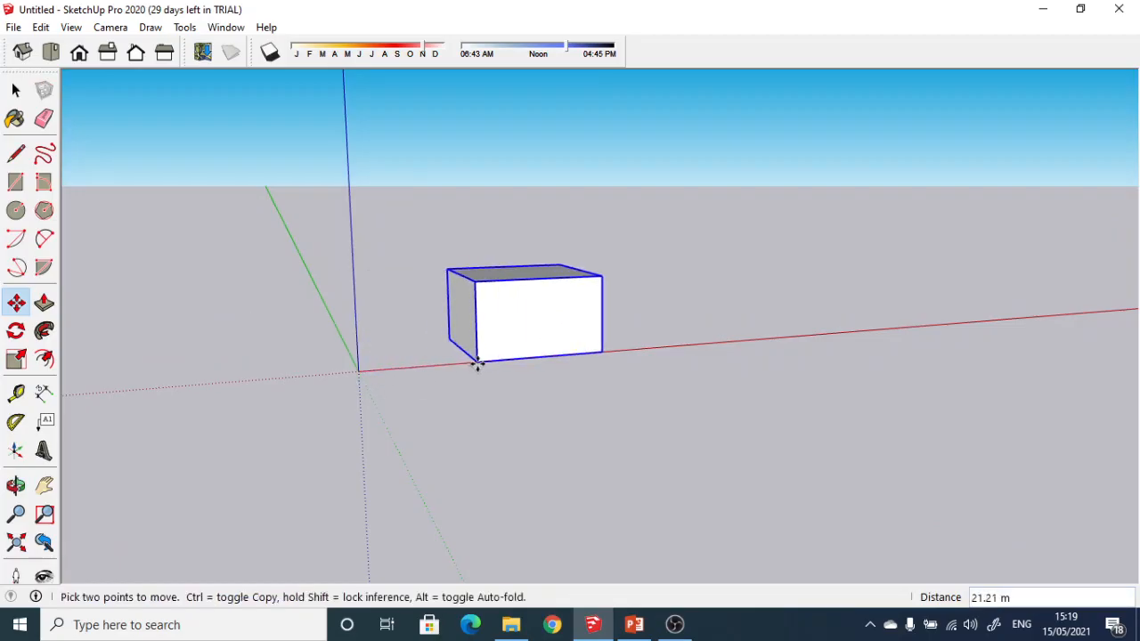
middle_click_drag(477, 364, 422, 400)
key("ctrl")
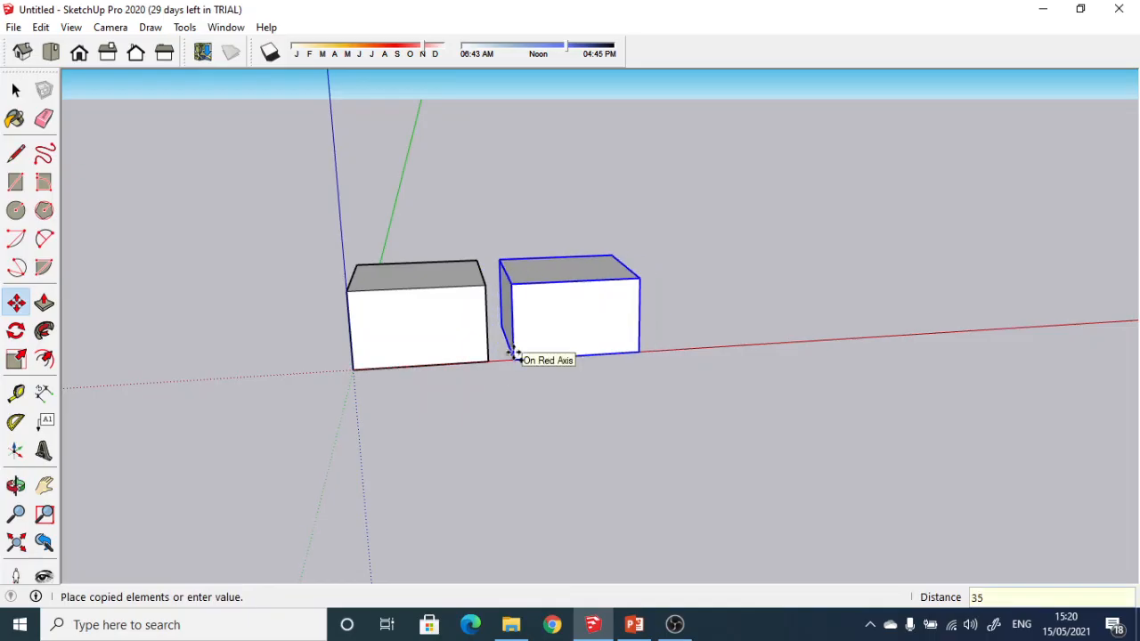
key("Return")
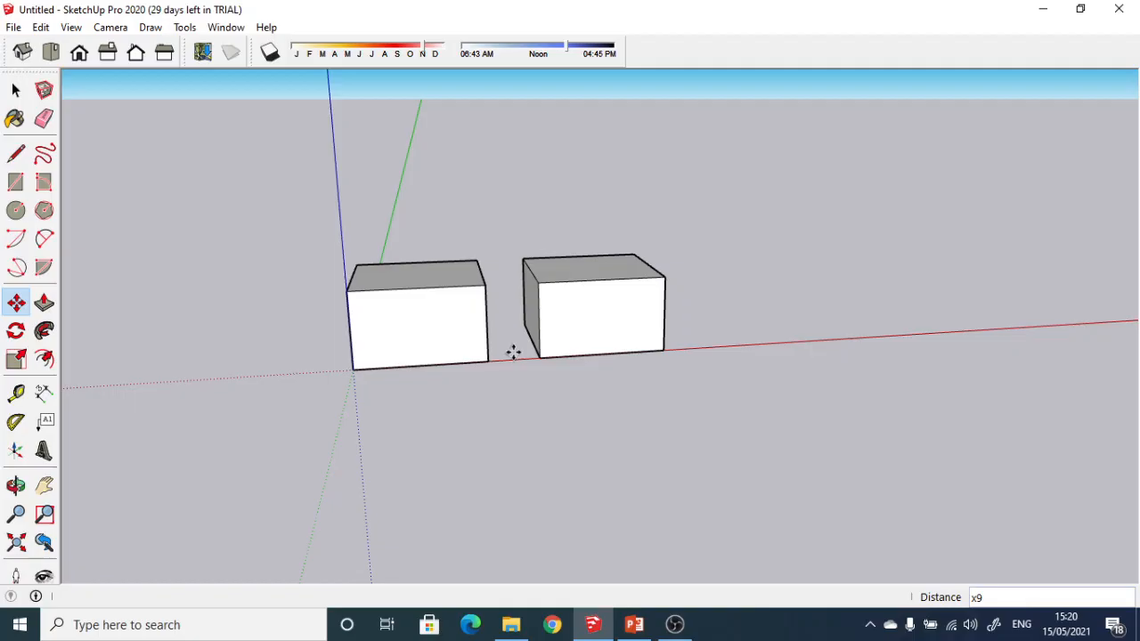
key("Return")
Inspect the spacing of the repeated row from its end, front and above, and undo it back to the single group.
scroll(512, 352, "down", 5)
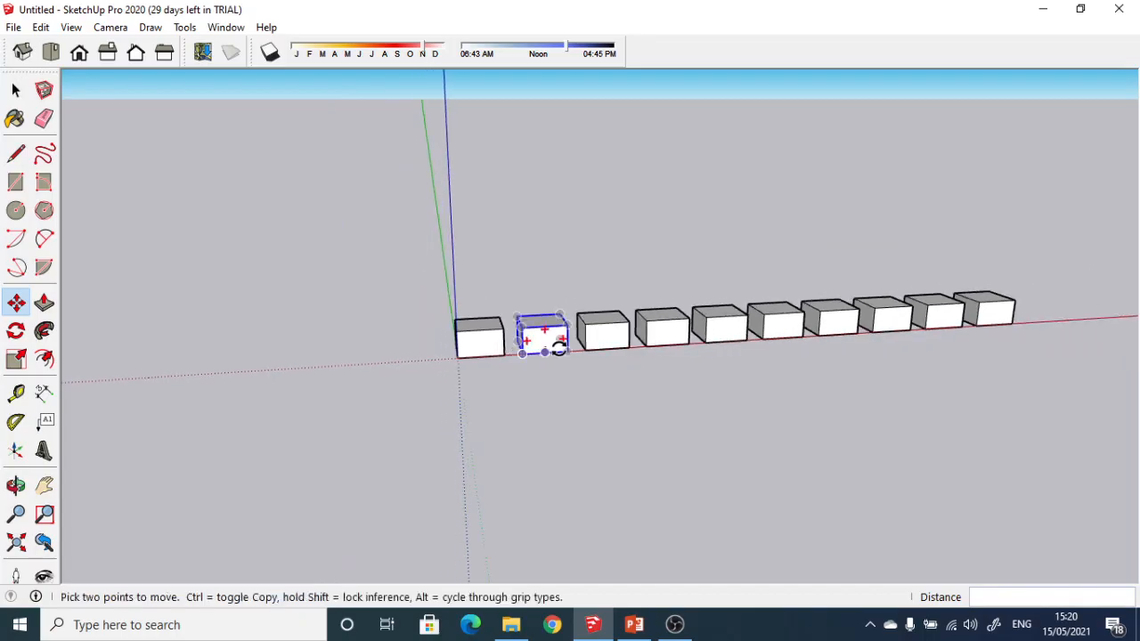
middle_click_drag(541, 338, 890, 275)
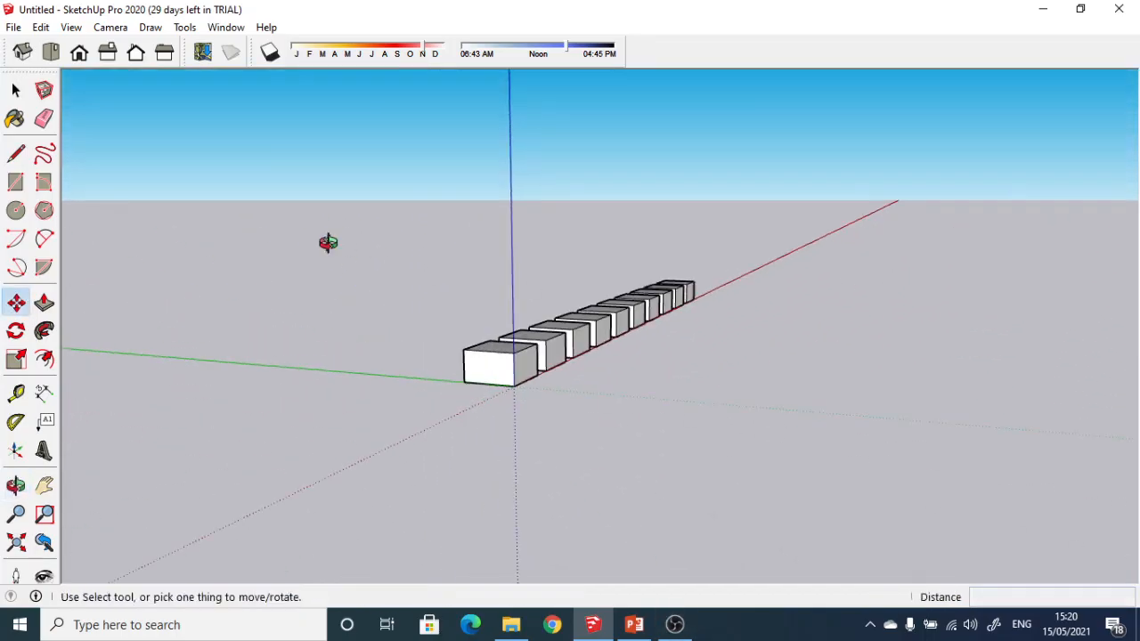
middle_click_drag(326, 241, 582, 532)
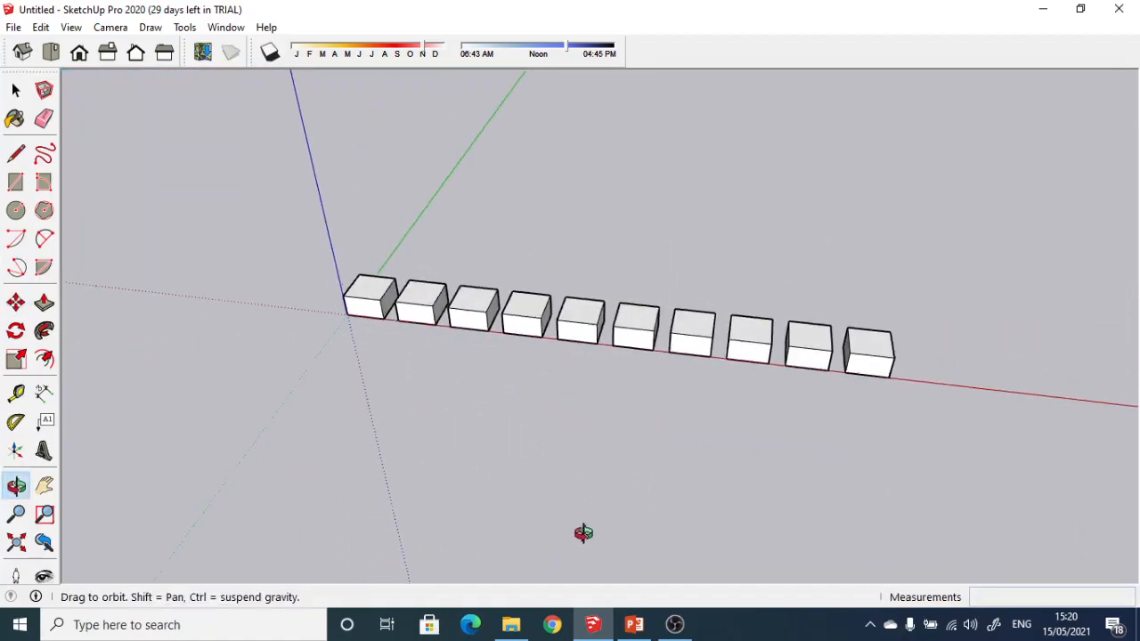
middle_click_drag(842, 110, 554, 303)
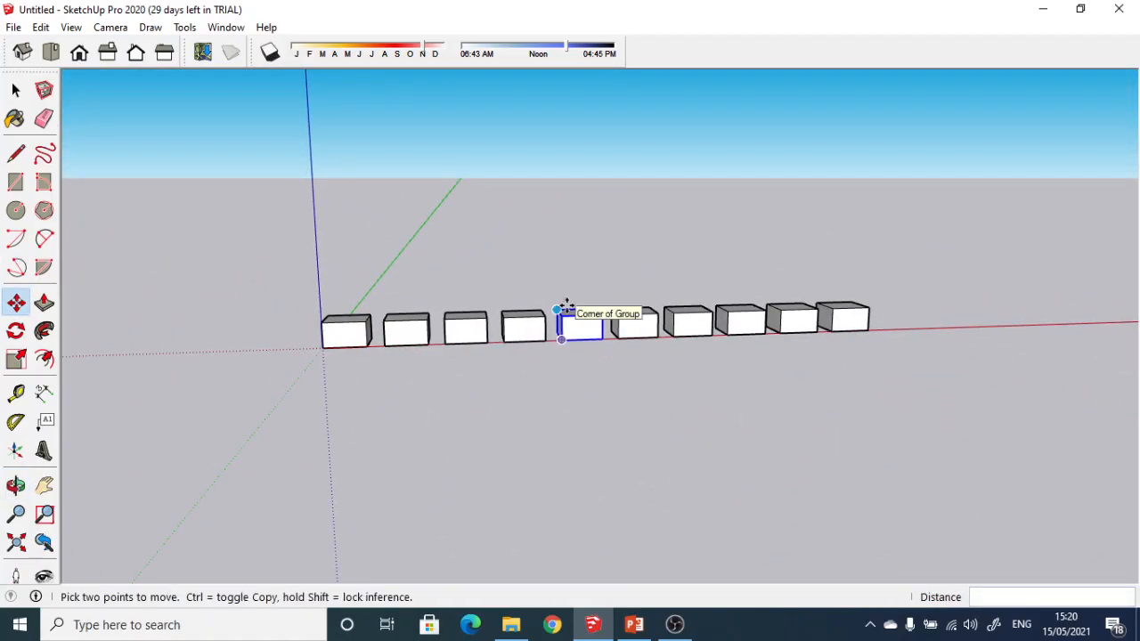
middle_click_drag(437, 387, 433, 565)
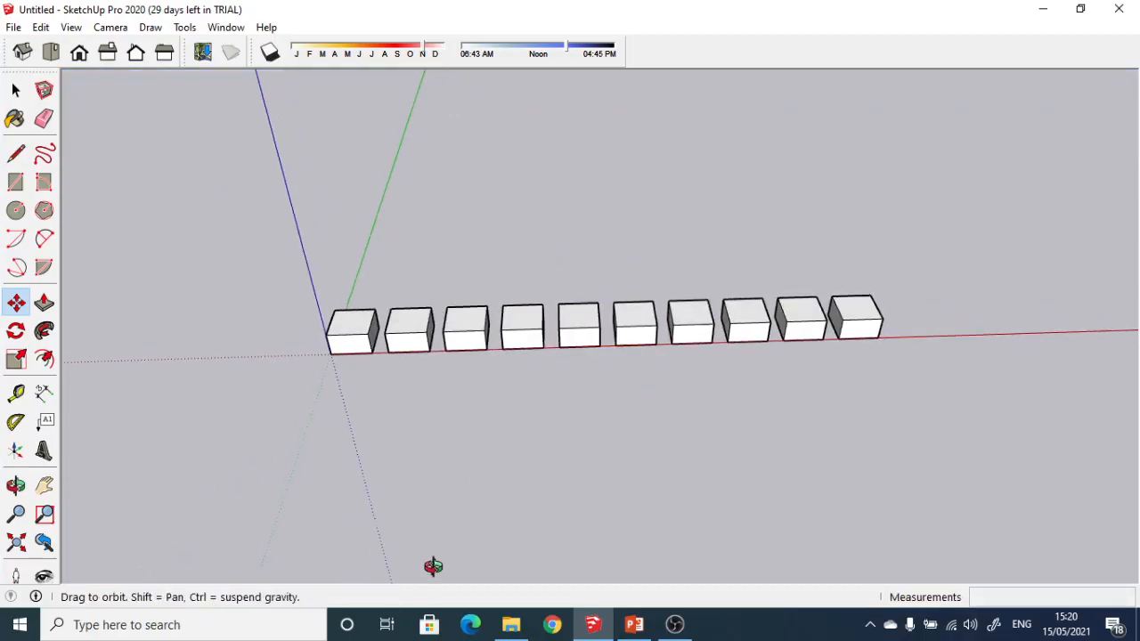
middle_click_drag(517, 241, 501, 199)
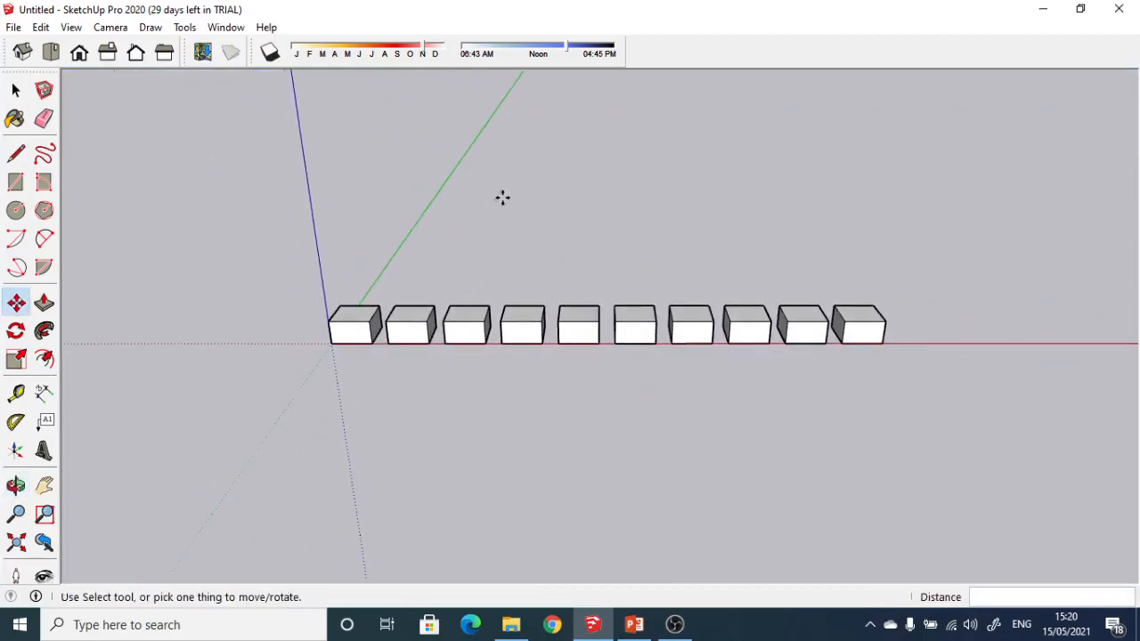
middle_click_drag(295, 303, 615, 207)
left_click_drag(744, 305, 607, 152)
middle_click_drag(607, 152, 596, 280)
scroll(645, 221, "up", 2)
scroll(646, 221, "down", 3)
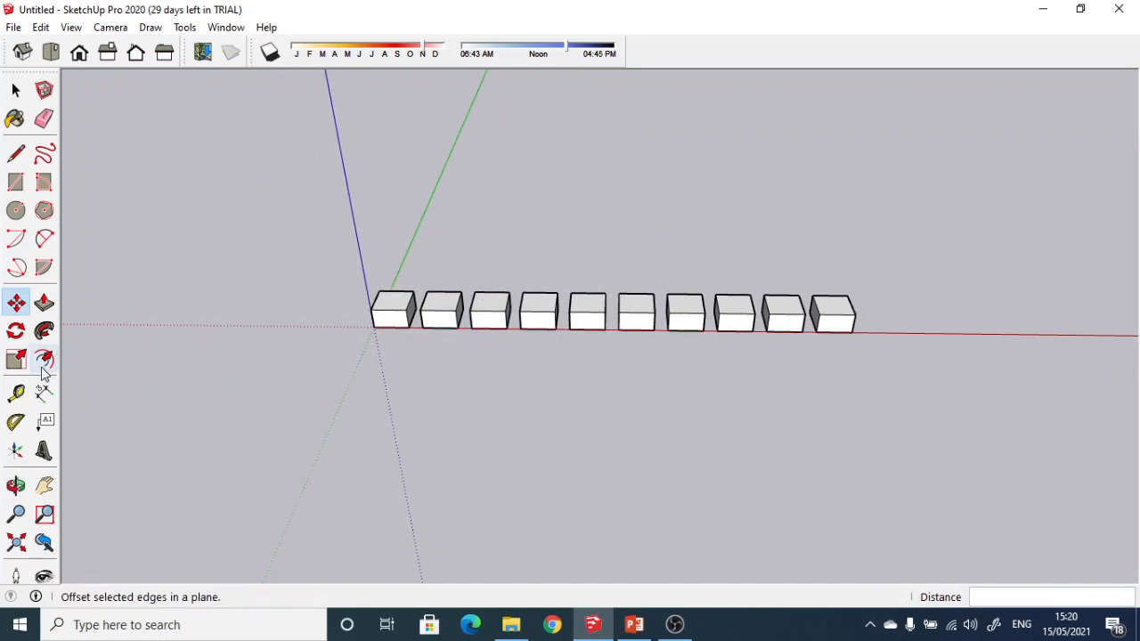
key("ctrl+z")
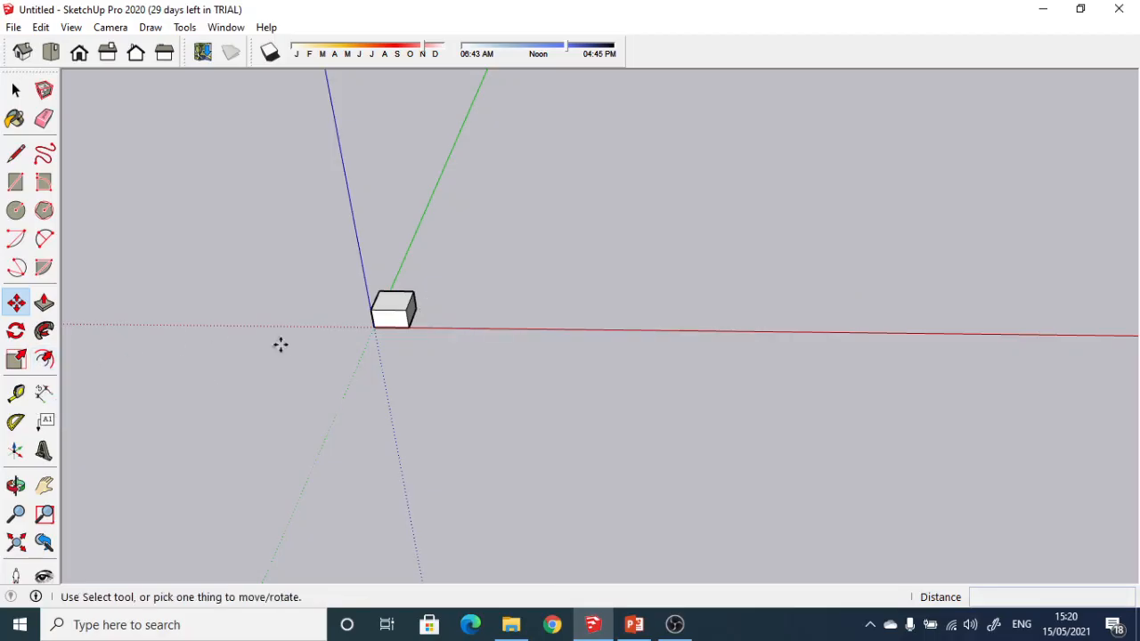
Scale the group up uniformly about its corner at the origin, using the diagonally opposite upper corner.
scroll(401, 294, "up", 4)
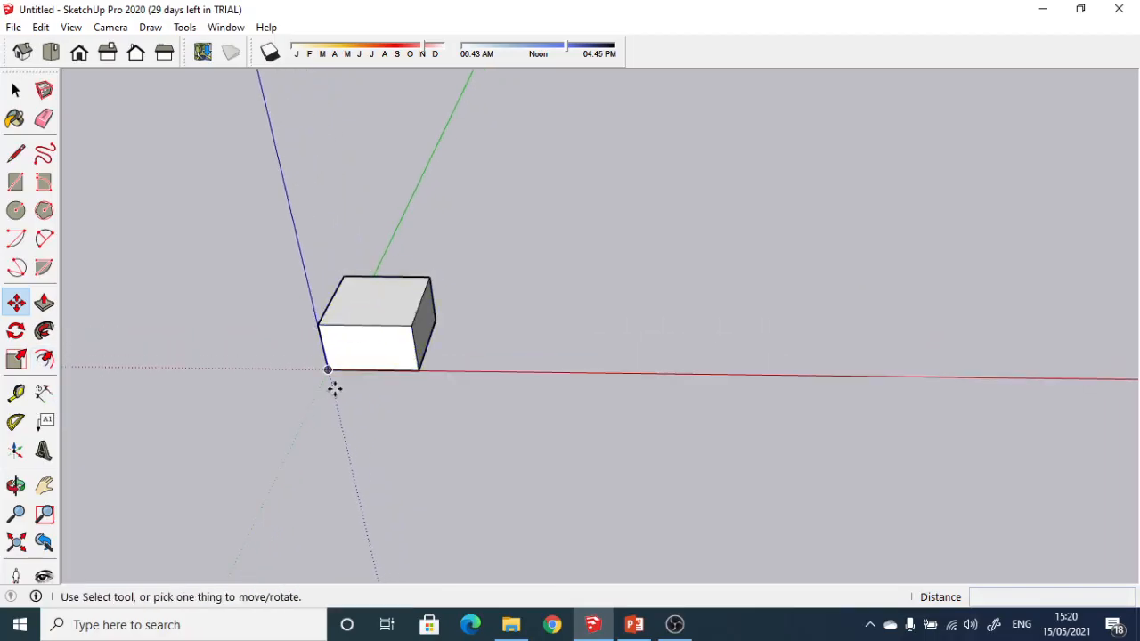
middle_click_drag(413, 435, 216, 427)
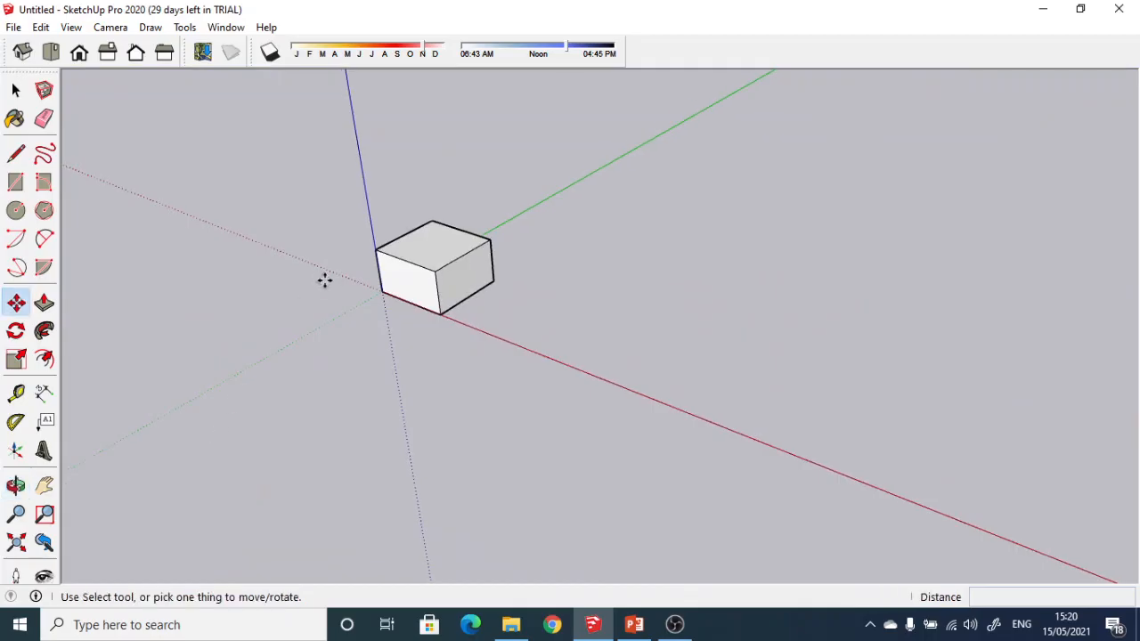
middle_click_drag(323, 279, 339, 385)
scroll(333, 318, "up", 2)
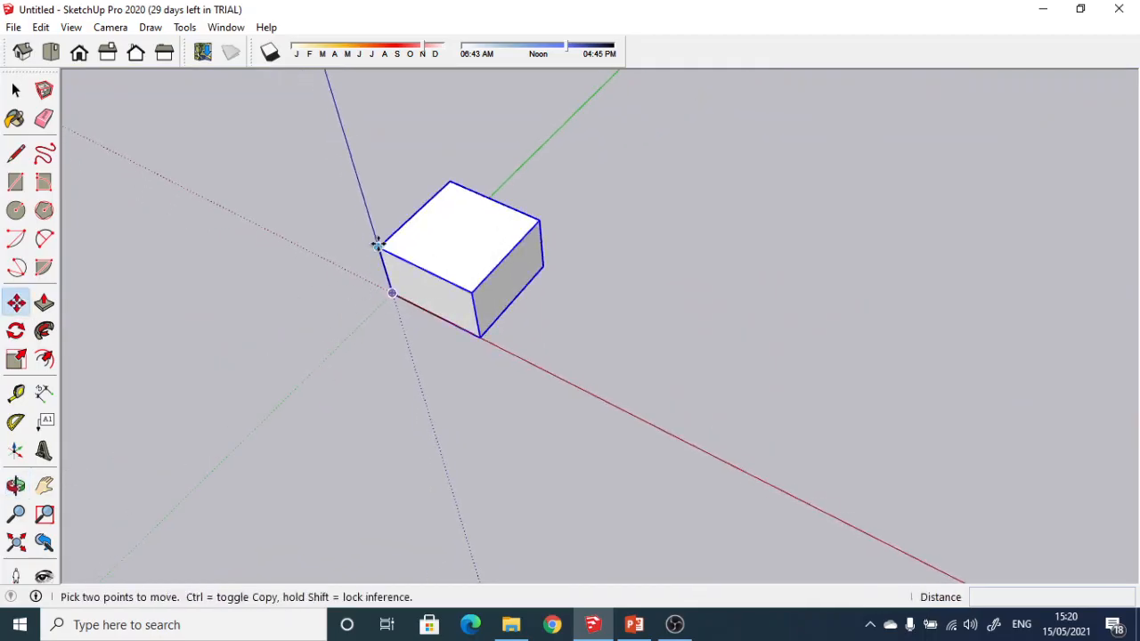
middle_click_drag(377, 242, 371, 78)
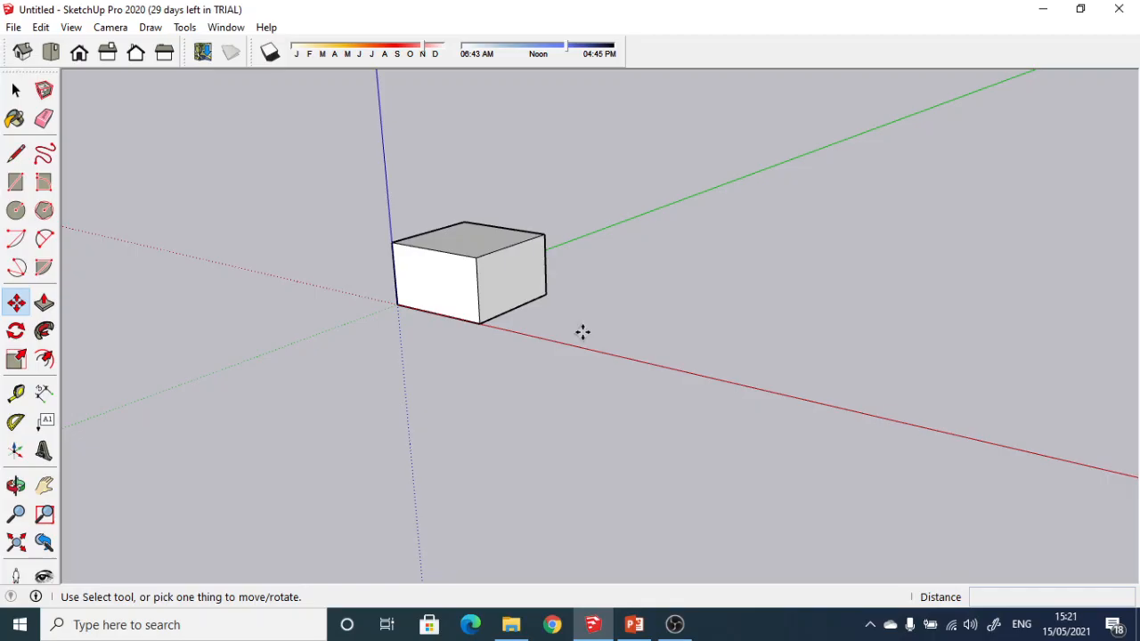
left_click(18, 359)
mouse_move(408, 371)
middle_mouse_down()
mouse_move(402, 427)
mouse_move(419, 386)
middle_mouse_up()
left_click(429, 307)
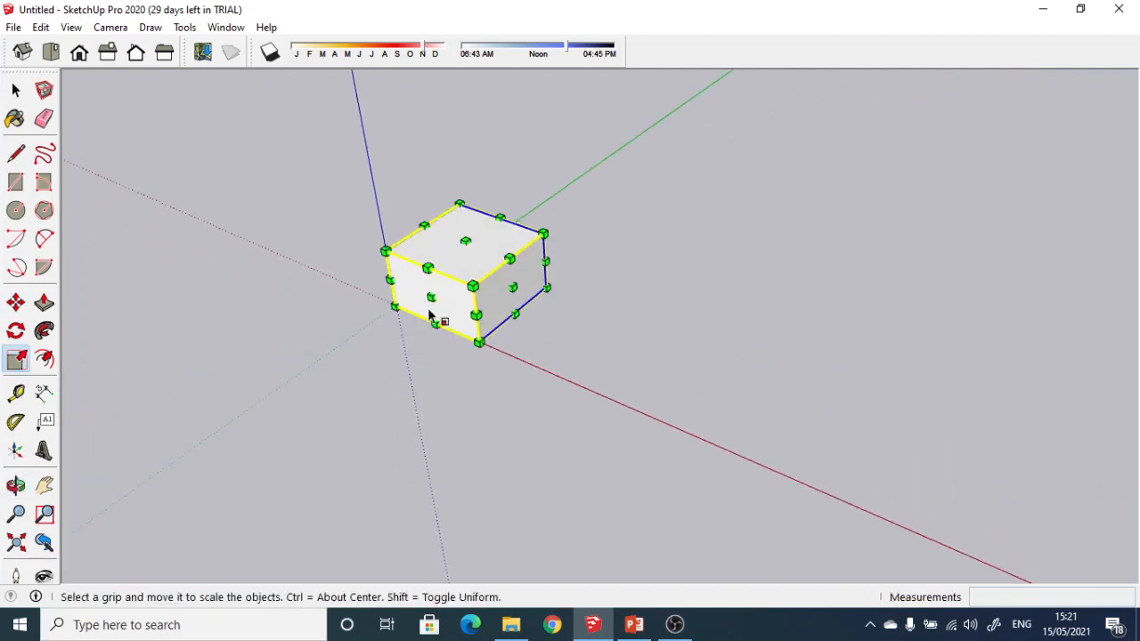
middle_click_drag(502, 385, 396, 397)
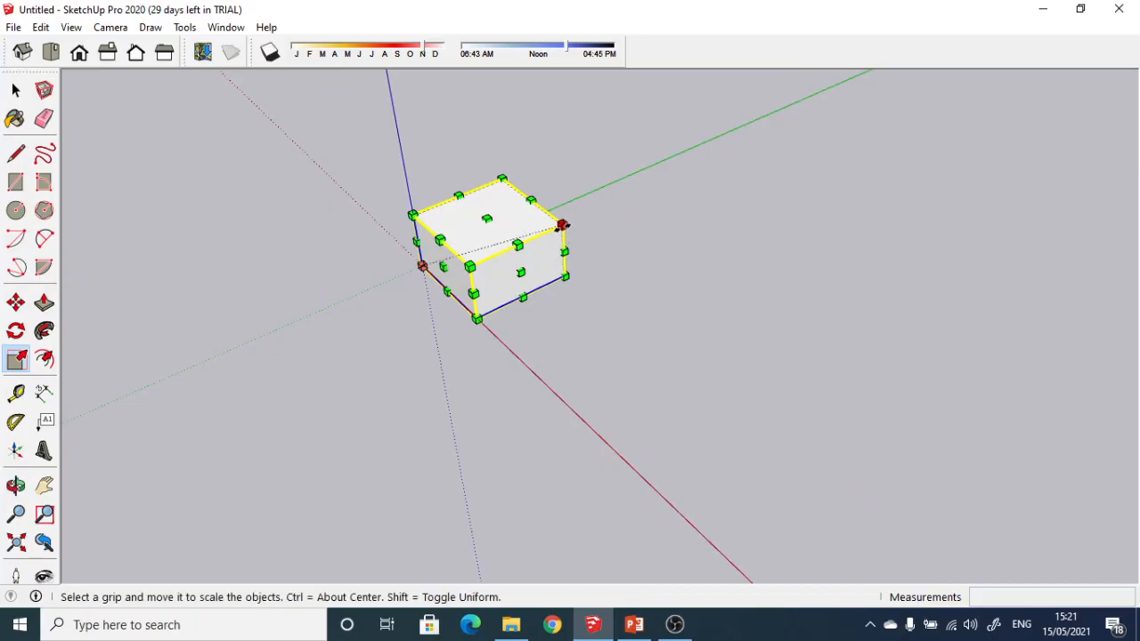
left_click_drag(564, 227, 880, 176)
middle_click_drag(880, 176, 909, 71)
left_click_drag(909, 71, 664, 188)
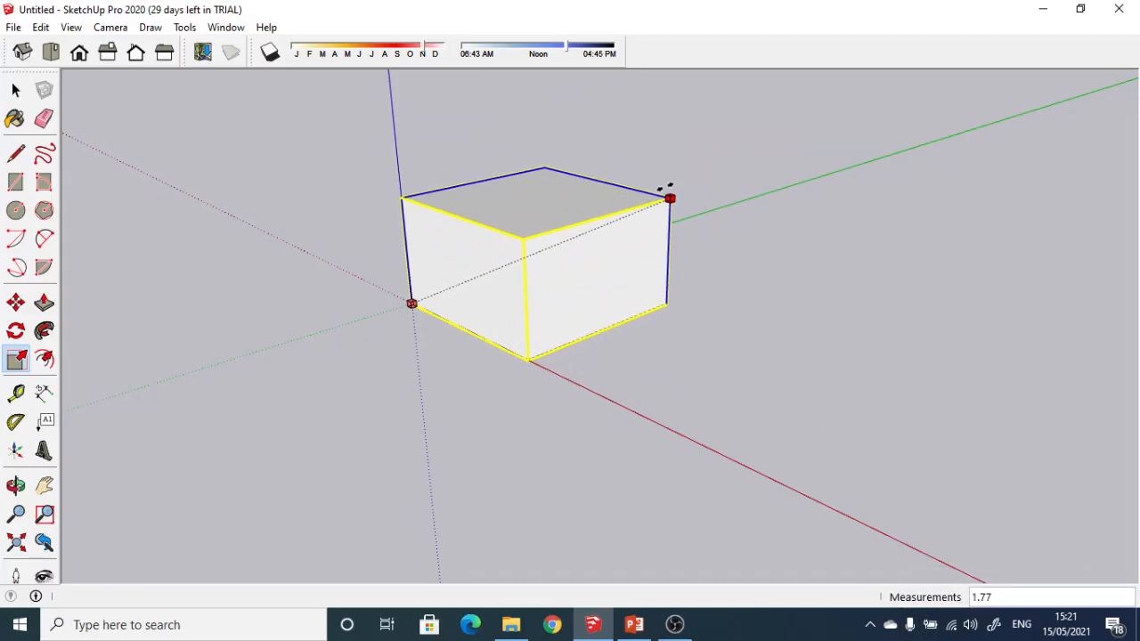
middle_click_drag(663, 187, 679, 130)
left_click_drag(680, 130, 501, 232)
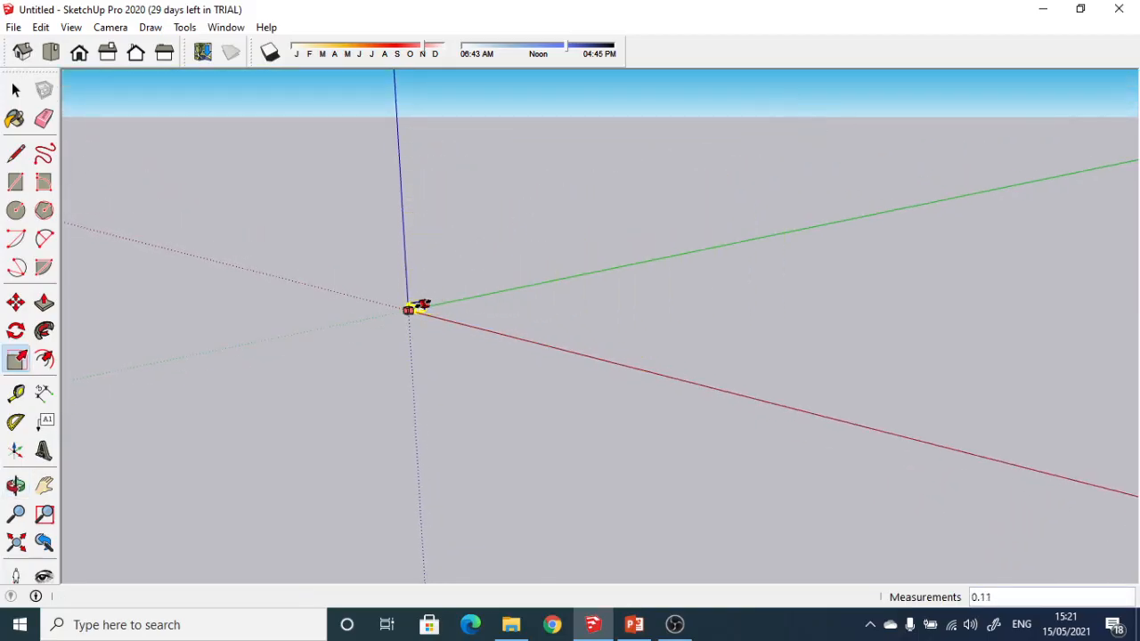
left_click_drag(544, 277, 775, 166)
Examine the enlarged group from different sides, and leave it deselected.
middle_click_drag(730, 184, 423, 172)
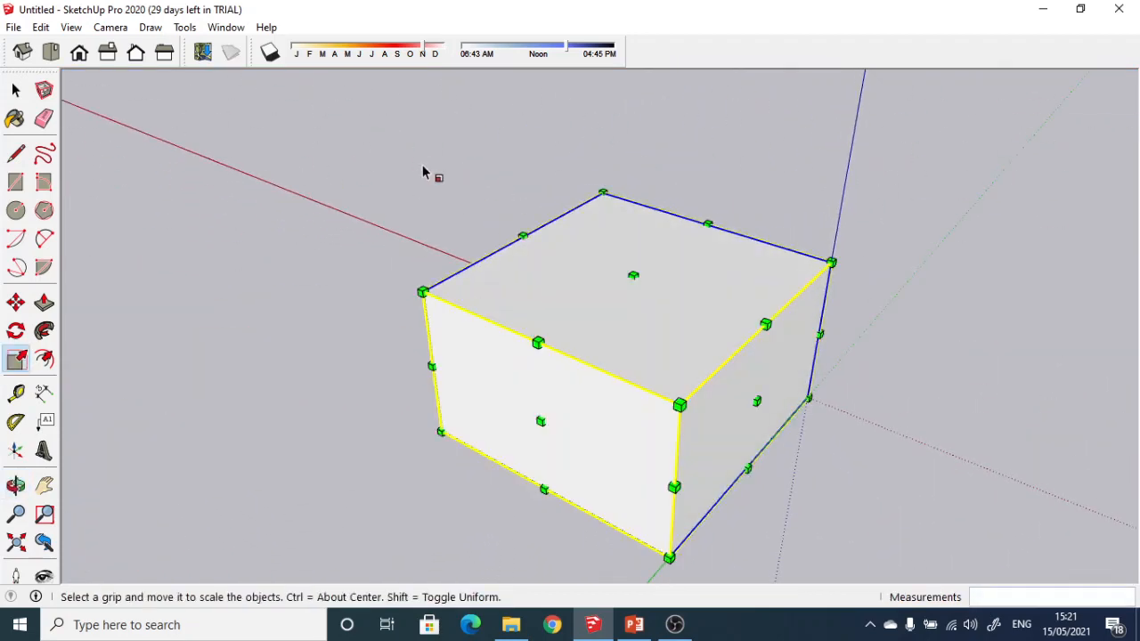
middle_click_drag(898, 285, 835, 300)
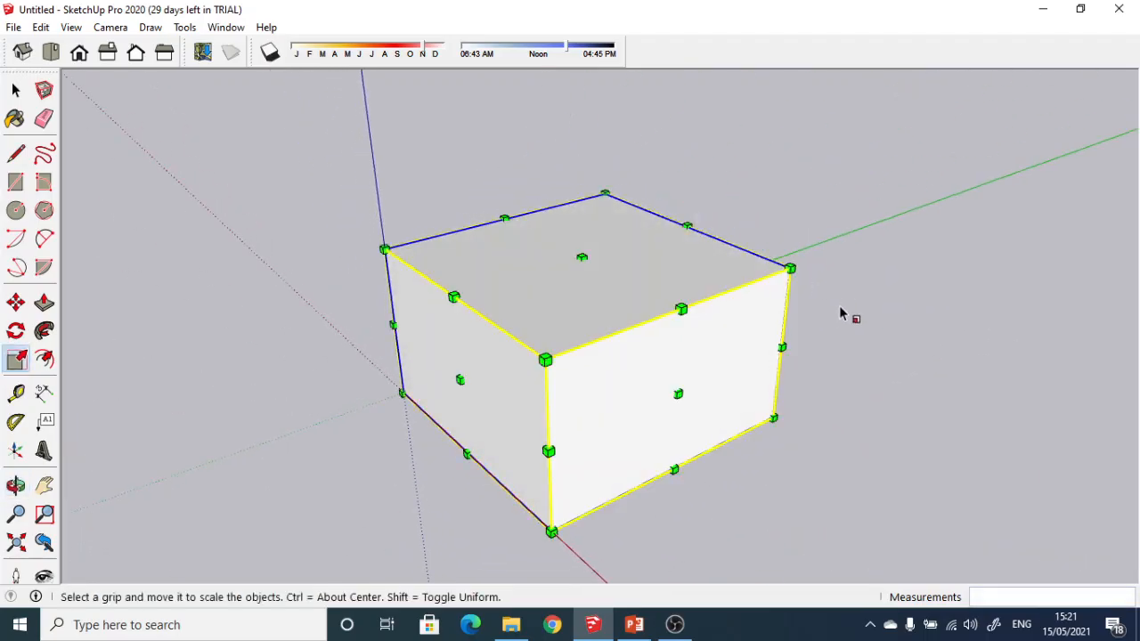
scroll(839, 313, "down", 2)
scroll(864, 326, "up", 1)
left_click(866, 327)
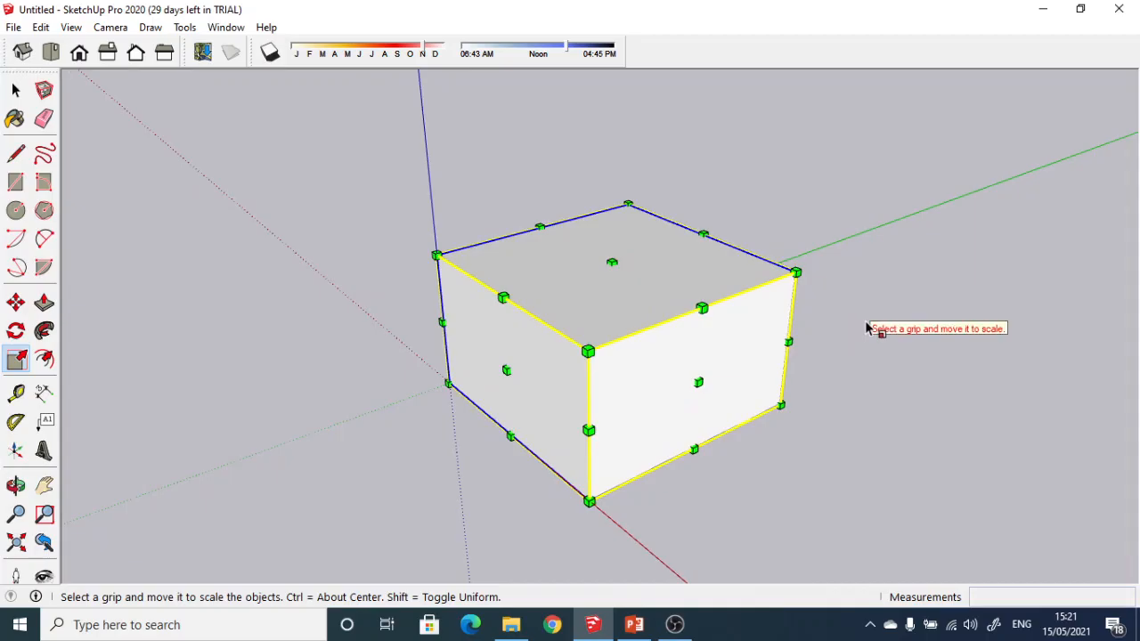
key("Escape")
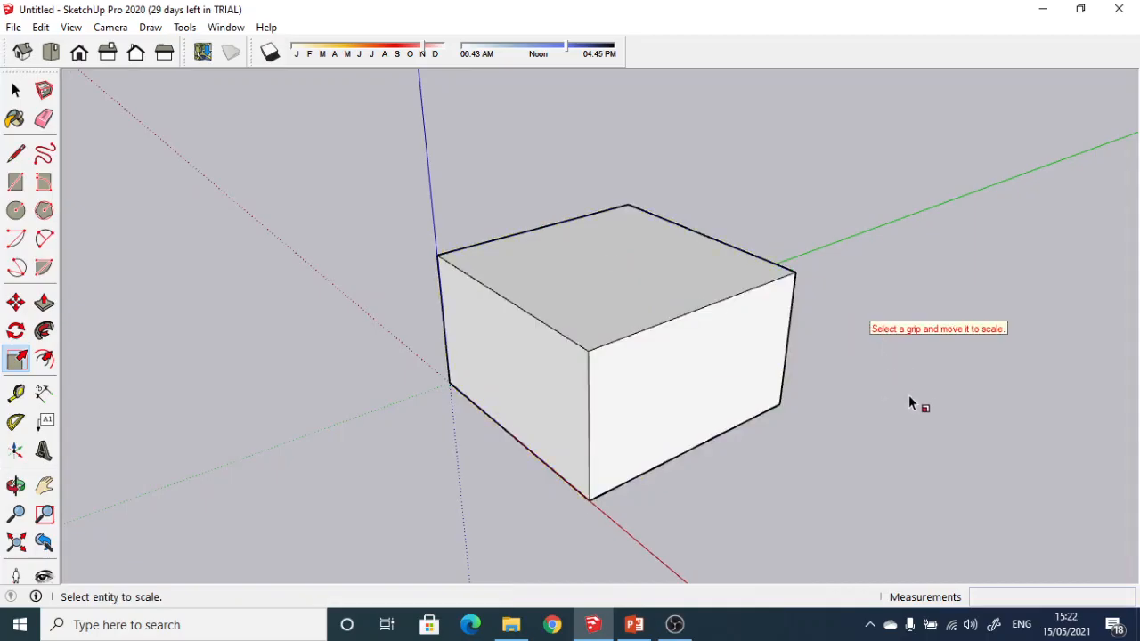